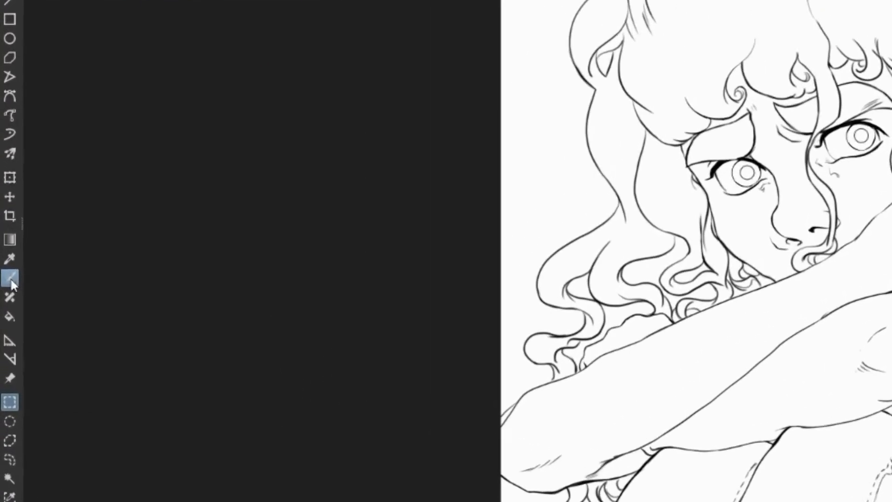
# Step: Create a colorize mask on the Lineart layer with the Colorize Mask tool
pyautogui.click(18, 263)
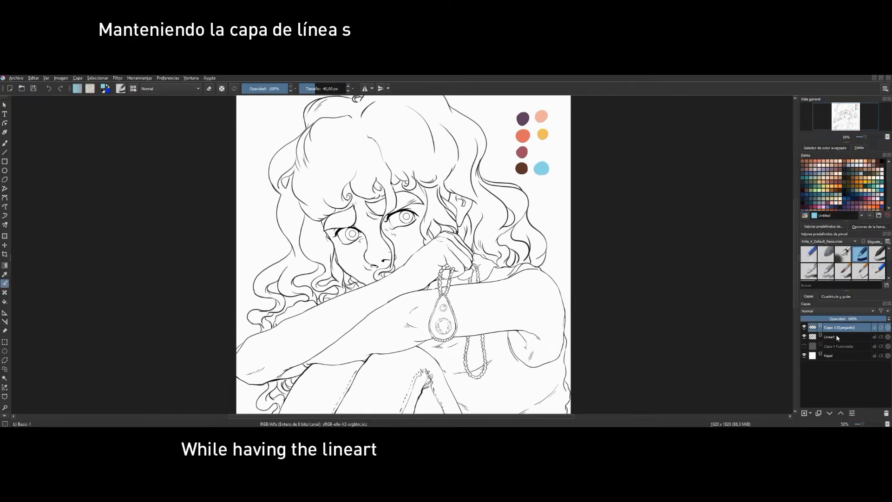
pyautogui.click(834, 335)
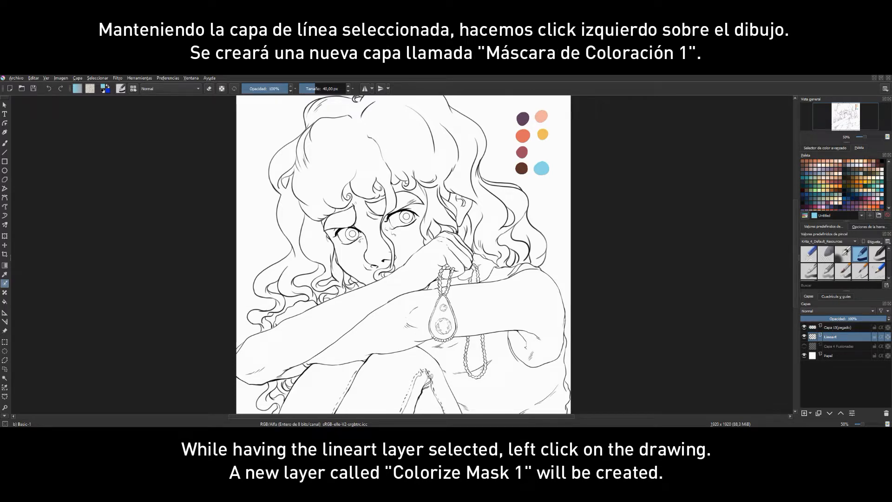
pyautogui.click(478, 215)
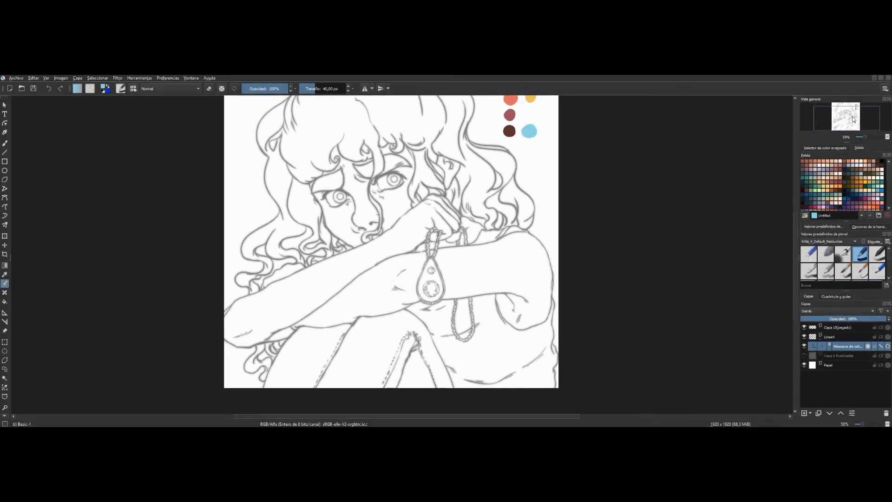
# Step: Sample the orange swatch and paint rough orange strokes on the mask over the background around the colour swatches
pyautogui.moveTo(853, 117)
pyautogui.mouseDown()
pyautogui.moveTo(867, 137)
pyautogui.moveTo(851, 107)
pyautogui.mouseUp()
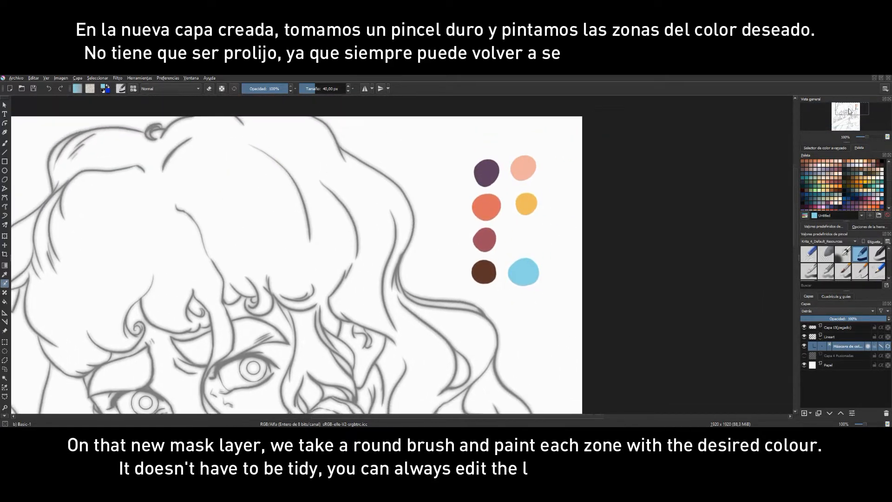
pyautogui.keyDown('ctrl'); pyautogui.click(486, 170); pyautogui.keyUp('ctrl')
pyautogui.keyDown('ctrl'); pyautogui.click(486, 170); pyautogui.keyUp('ctrl')
pyautogui.keyDown('ctrl'); pyautogui.click(492, 204); pyautogui.keyUp('ctrl')
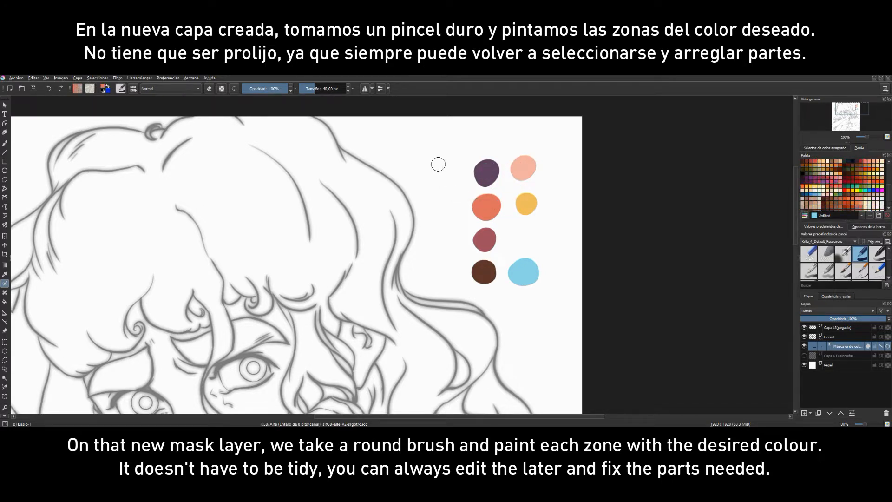
pyautogui.moveTo(438, 164)
pyautogui.mouseDown()
pyautogui.moveTo(432, 252)
pyautogui.moveTo(453, 280)
pyautogui.mouseUp()
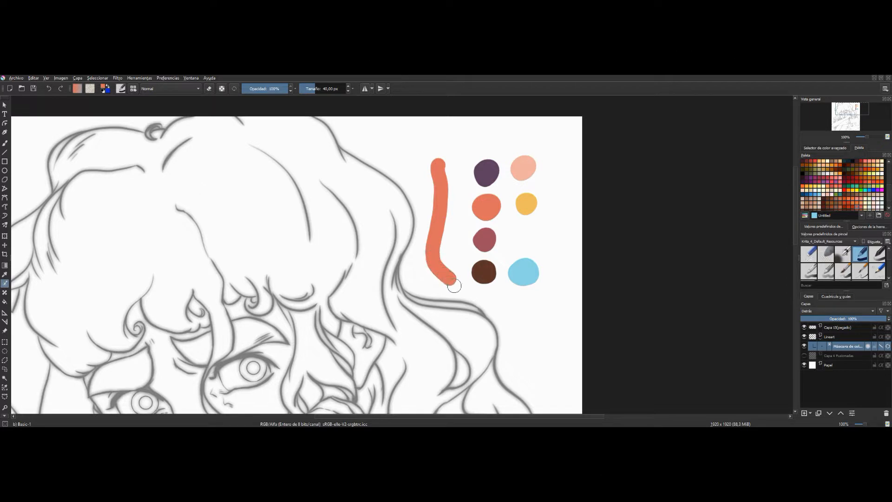
pyautogui.moveTo(506, 307)
pyautogui.mouseDown()
pyautogui.moveTo(532, 358)
pyautogui.moveTo(581, 371)
pyautogui.moveTo(572, 190)
pyautogui.moveTo(554, 137)
pyautogui.moveTo(499, 128)
pyautogui.moveTo(446, 141)
pyautogui.moveTo(480, 167)
pyautogui.moveTo(486, 201)
pyautogui.moveTo(548, 218)
pyautogui.moveTo(461, 189)
pyautogui.moveTo(416, 141)
pyautogui.moveTo(378, 130)
pyautogui.mouseUp()
# Step: Paint orange background strokes along the canvas area to the left of the hair, from above the head down to the elbow
pyautogui.moveTo(836, 115); pyautogui.dragTo(830, 116)
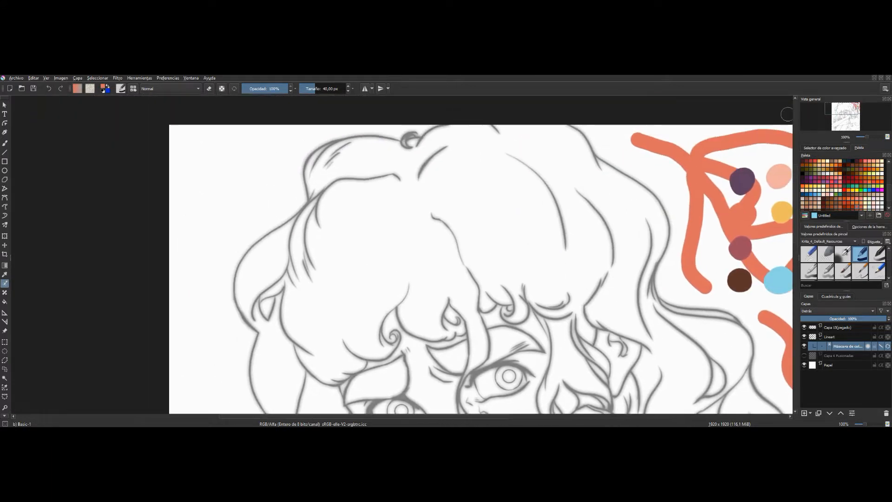
pyautogui.moveTo(233, 156)
pyautogui.mouseDown()
pyautogui.moveTo(186, 231)
pyautogui.moveTo(179, 314)
pyautogui.moveTo(277, 132)
pyautogui.moveTo(417, 121)
pyautogui.mouseUp()
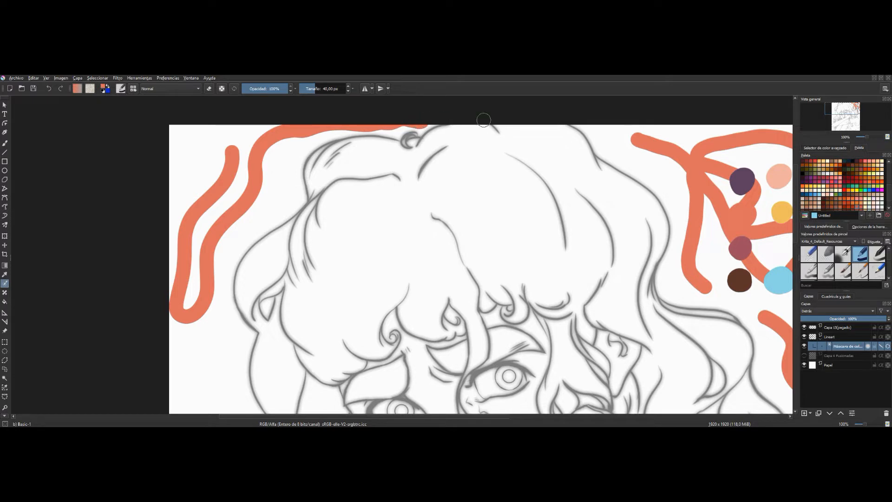
pyautogui.moveTo(858, 116); pyautogui.dragTo(858, 122)
pyautogui.moveTo(201, 125)
pyautogui.mouseDown()
pyautogui.moveTo(222, 161)
pyautogui.moveTo(199, 296)
pyautogui.moveTo(210, 316)
pyautogui.moveTo(190, 356)
pyautogui.moveTo(201, 402)
pyautogui.mouseUp()
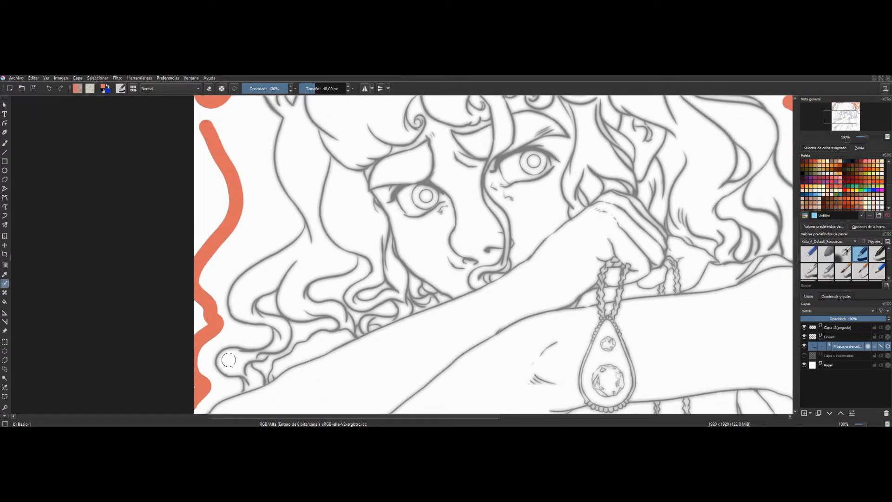
# Step: Reduce the brush size to about 6.64 px and mark the background gaps between the lower left curls in orange
pyautogui.moveTo(311, 84); pyautogui.dragTo(306, 88)
pyautogui.click(311, 91)
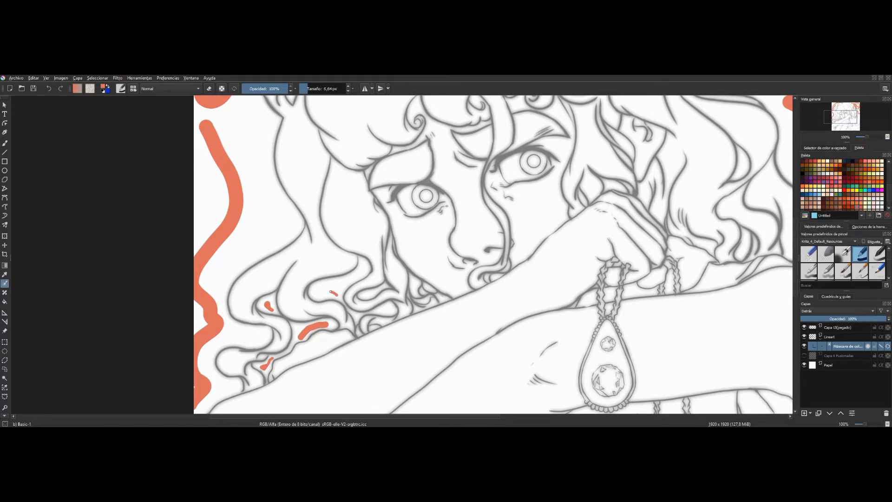
pyautogui.moveTo(327, 287); pyautogui.dragTo(359, 273)
pyautogui.click(874, 227)
pyautogui.click(833, 228)
# Step: Paint thin orange strokes in the background corner below the elbow and in the gaps between its curls
pyautogui.moveTo(840, 119); pyautogui.dragTo(839, 129)
pyautogui.moveTo(231, 275)
pyautogui.mouseDown()
pyautogui.moveTo(215, 305)
pyautogui.moveTo(260, 337)
pyautogui.mouseUp()
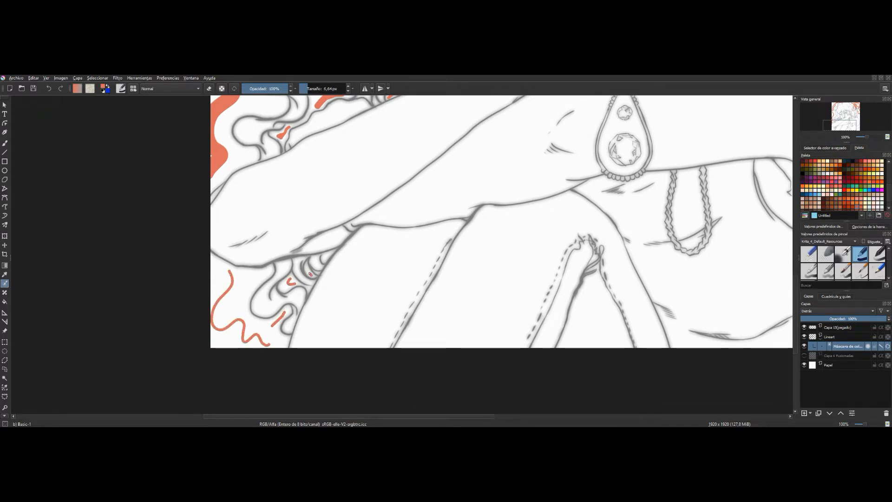
pyautogui.moveTo(310, 274); pyautogui.dragTo(307, 269)
# Step: Paint thin orange background strokes down the canvas's right edge beside the shirt, arm and shoulder
pyautogui.moveTo(841, 126); pyautogui.dragTo(853, 124)
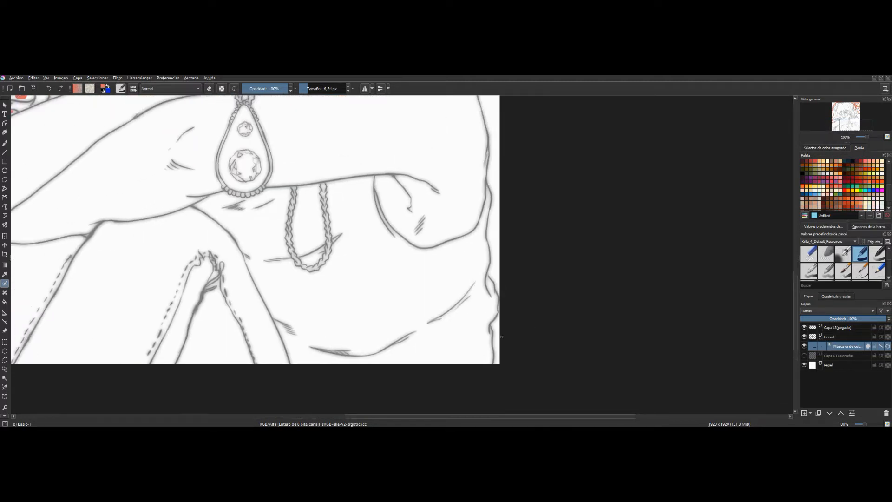
pyautogui.moveTo(502, 336); pyautogui.dragTo(497, 348)
pyautogui.moveTo(850, 122); pyautogui.dragTo(853, 115)
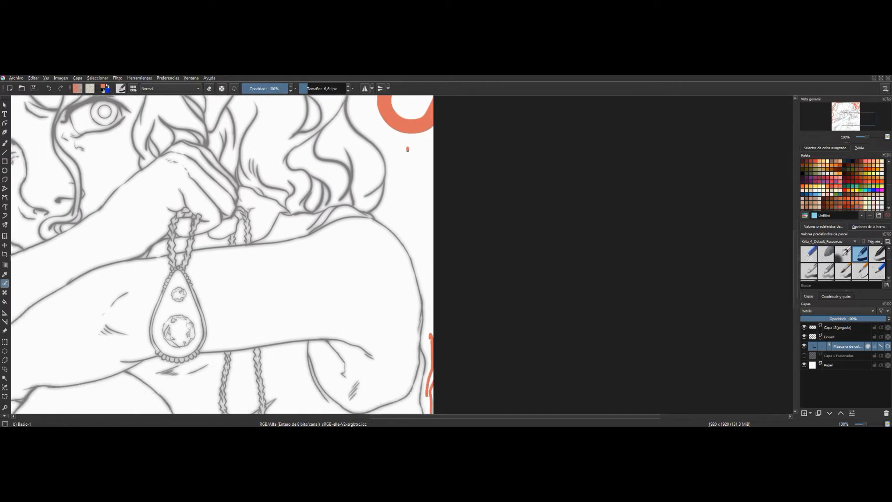
pyautogui.moveTo(407, 149)
pyautogui.mouseDown()
pyautogui.moveTo(405, 202)
pyautogui.moveTo(424, 240)
pyautogui.moveTo(428, 292)
pyautogui.mouseUp()
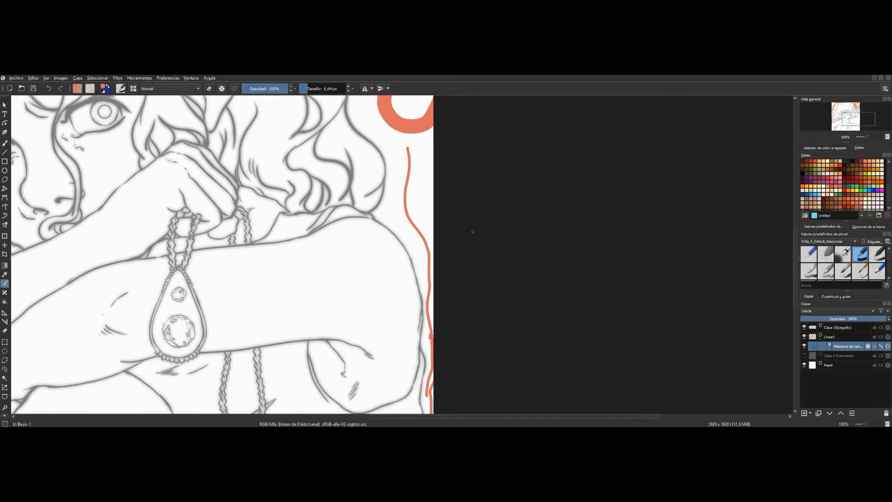
# Step: Sample the dark purple swatch, set the brush to 41.37 px and paint broad strokes over the bun, crown and fringe
pyautogui.moveTo(854, 121); pyautogui.dragTo(835, 111)
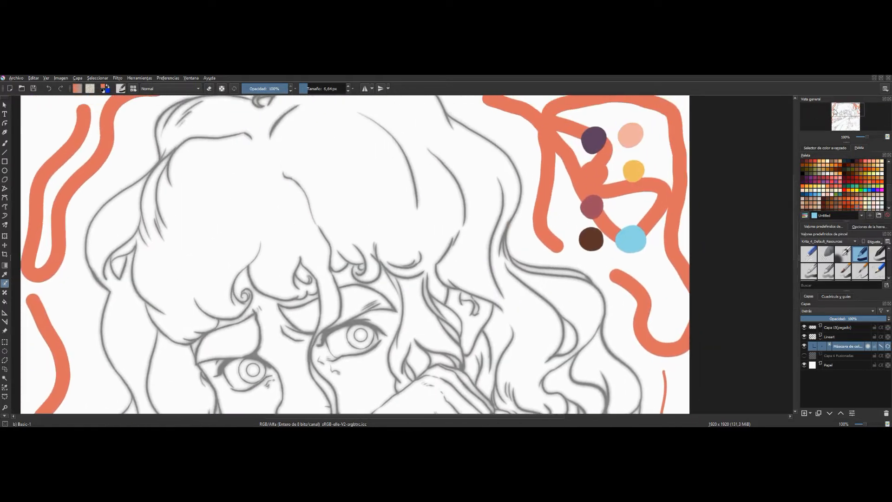
pyautogui.keyDown('ctrl'); pyautogui.click(590, 139); pyautogui.keyUp('ctrl')
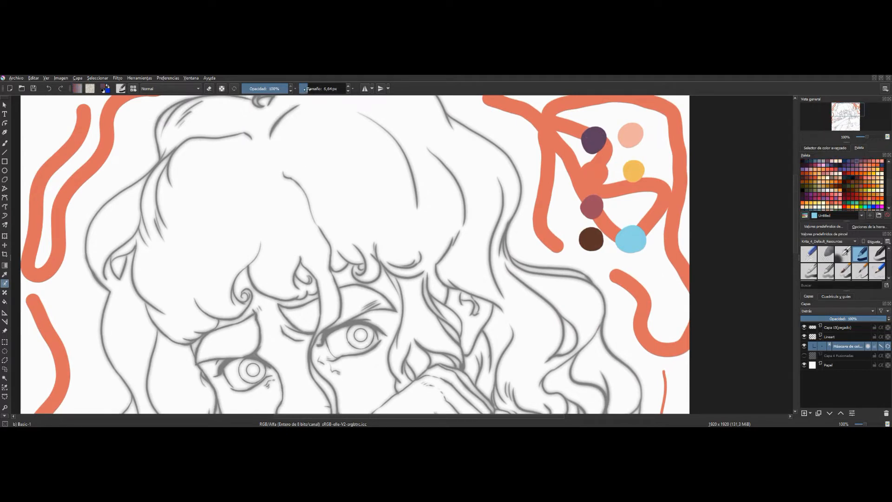
pyautogui.moveTo(308, 89); pyautogui.dragTo(324, 89)
pyautogui.moveTo(262, 125); pyautogui.dragTo(266, 105)
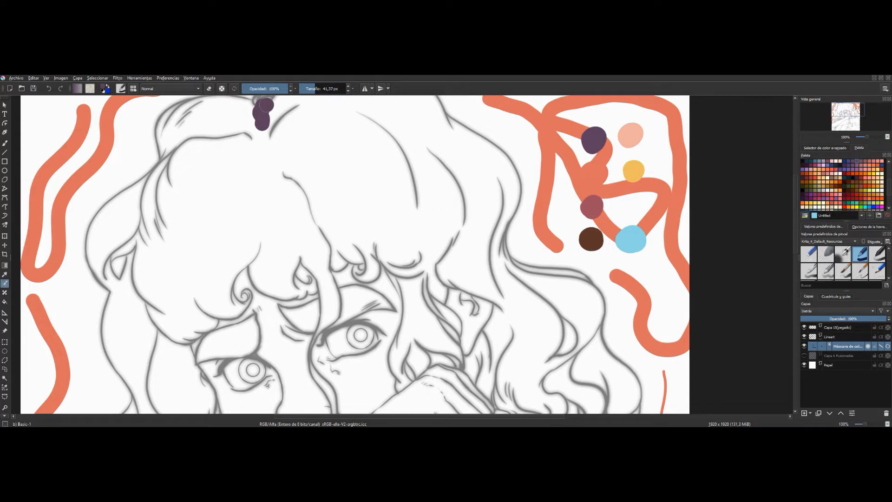
pyautogui.moveTo(295, 151)
pyautogui.mouseDown()
pyautogui.moveTo(371, 253)
pyautogui.moveTo(446, 135)
pyautogui.mouseUp()
pyautogui.moveTo(848, 109); pyautogui.dragTo(845, 108)
pyautogui.moveTo(343, 156); pyautogui.dragTo(176, 318)
pyautogui.moveTo(224, 268); pyautogui.dragTo(207, 354)
pyautogui.moveTo(225, 291); pyautogui.dragTo(327, 282)
pyautogui.moveTo(347, 284); pyautogui.dragTo(362, 335)
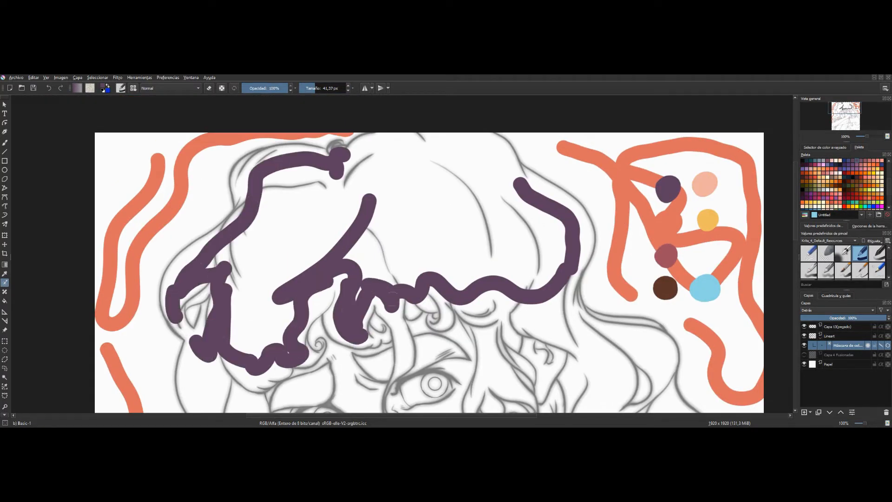
pyautogui.moveTo(393, 299); pyautogui.dragTo(488, 274)
pyautogui.moveTo(359, 169)
pyautogui.mouseDown()
pyautogui.moveTo(452, 131)
pyautogui.moveTo(488, 176)
pyautogui.mouseUp()
# Step: Reduce the brush size, extend the purple strokes in the upper hair and paint both eyebrows purple
pyautogui.moveTo(315, 88); pyautogui.dragTo(310, 89)
pyautogui.moveTo(284, 153); pyautogui.dragTo(250, 199)
pyautogui.moveTo(845, 108); pyautogui.dragTo(848, 108)
pyautogui.moveTo(270, 219); pyautogui.dragTo(471, 193)
pyautogui.moveTo(381, 333)
pyautogui.mouseDown()
pyautogui.moveTo(305, 348)
pyautogui.moveTo(333, 354)
pyautogui.mouseUp()
pyautogui.moveTo(214, 385); pyautogui.dragTo(259, 372)
# Step: Shrink the brush further and paint thin purple strokes in the small fringe curls above the eyes
pyautogui.moveTo(309, 89); pyautogui.dragTo(306, 89)
pyautogui.moveTo(239, 347); pyautogui.dragTo(256, 324)
pyautogui.moveTo(302, 321)
pyautogui.mouseDown()
pyautogui.moveTo(321, 301)
pyautogui.moveTo(312, 283)
pyautogui.mouseUp()
pyautogui.moveTo(365, 308); pyautogui.dragTo(381, 298)
pyautogui.moveTo(395, 298)
pyautogui.mouseDown()
pyautogui.moveTo(411, 304)
pyautogui.moveTo(419, 341)
pyautogui.mouseUp()
# Step: Adjust the brush size and paint purple strokes through the right-hand hair locks, from beside the eye down to the shoulder
pyautogui.click(310, 89)
pyautogui.moveTo(442, 303); pyautogui.dragTo(432, 343)
pyautogui.moveTo(447, 312); pyautogui.dragTo(467, 401)
pyautogui.moveTo(435, 365); pyautogui.dragTo(407, 399)
pyautogui.moveTo(471, 289); pyautogui.dragTo(539, 382)
pyautogui.moveTo(553, 362); pyautogui.dragTo(502, 287)
pyautogui.moveTo(502, 287); pyautogui.dragTo(536, 332)
pyautogui.moveTo(537, 341); pyautogui.dragTo(496, 382)
pyautogui.moveTo(847, 110); pyautogui.dragTo(852, 115)
pyautogui.moveTo(397, 198); pyautogui.dragTo(335, 165)
pyautogui.moveTo(351, 277)
pyautogui.mouseDown()
pyautogui.moveTo(394, 304)
pyautogui.moveTo(466, 277)
pyautogui.moveTo(424, 256)
pyautogui.mouseUp()
# Step: Sample the background orange and mark the open gaps between the right-hand curls
pyautogui.keyDown('ctrl'); pyautogui.click(535, 218); pyautogui.keyUp('ctrl')
pyautogui.moveTo(465, 240); pyautogui.dragTo(463, 248)
pyautogui.moveTo(457, 290)
pyautogui.mouseDown()
pyautogui.moveTo(448, 294)
pyautogui.moveTo(460, 289)
pyautogui.mouseUp()
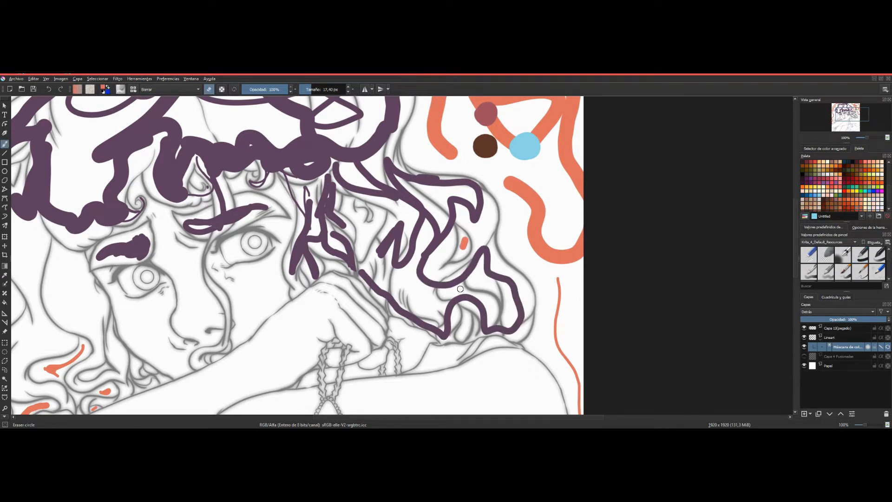
pyautogui.moveTo(467, 319); pyautogui.dragTo(463, 333)
# Step: Sample the hair purple and paint strokes through the left-hand hair locks down to the forearm
pyautogui.keyDown('ctrl'); pyautogui.click(370, 156); pyautogui.keyUp('ctrl')
pyautogui.moveTo(852, 115); pyautogui.dragTo(846, 119)
pyautogui.moveTo(206, 135)
pyautogui.mouseDown()
pyautogui.moveTo(250, 249)
pyautogui.moveTo(272, 279)
pyautogui.moveTo(272, 304)
pyautogui.mouseUp()
pyautogui.hotkey('ctrl', 'z')
pyautogui.moveTo(232, 321); pyautogui.dragTo(257, 312)
pyautogui.moveTo(247, 247); pyautogui.dragTo(273, 284)
pyautogui.moveTo(200, 151); pyautogui.dragTo(253, 244)
pyautogui.moveTo(213, 149); pyautogui.dragTo(243, 131)
pyautogui.moveTo(174, 126)
pyautogui.mouseDown()
pyautogui.moveTo(178, 181)
pyautogui.moveTo(122, 378)
pyautogui.mouseUp()
pyautogui.moveTo(217, 313); pyautogui.dragTo(205, 245)
pyautogui.moveTo(156, 124); pyautogui.dragTo(173, 188)
# Step: Paint thin purple strokes with a smaller brush in the curls below the elbow
pyautogui.moveTo(846, 118); pyautogui.dragTo(843, 126)
pyautogui.moveTo(208, 298)
pyautogui.mouseDown()
pyautogui.moveTo(200, 312)
pyautogui.moveTo(224, 331)
pyautogui.moveTo(215, 363)
pyautogui.mouseUp()
pyautogui.hotkey('ctrl', 'z')
pyautogui.click(307, 89)
pyautogui.moveTo(227, 307); pyautogui.dragTo(239, 313)
pyautogui.moveTo(227, 291); pyautogui.dragTo(223, 307)
pyautogui.moveTo(254, 287); pyautogui.dragTo(242, 306)
# Step: Trace the thin hair strand crossing the nose and its curl by the mouth in purple with a very fine brush
pyautogui.moveTo(843, 126)
pyautogui.mouseDown()
pyautogui.moveTo(854, 115)
pyautogui.moveTo(845, 120)
pyautogui.mouseUp()
pyautogui.keyDown('ctrl'); pyautogui.click(502, 99); pyautogui.keyUp('ctrl')
pyautogui.click(309, 89)
pyautogui.keyDown('ctrl'); pyautogui.click(324, 212); pyautogui.keyUp('ctrl')
pyautogui.moveTo(323, 218)
pyautogui.mouseDown()
pyautogui.moveTo(303, 266)
pyautogui.moveTo(326, 331)
pyautogui.moveTo(313, 342)
pyautogui.mouseUp()
pyautogui.click(304, 90)
pyautogui.moveTo(318, 343); pyautogui.dragTo(290, 359)
pyautogui.hotkey('ctrl', 'z')
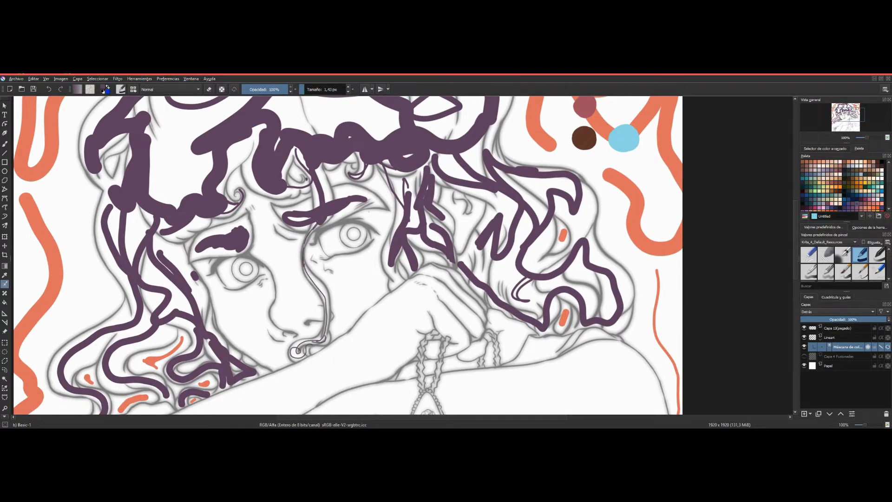
# Step: Sample the light peach swatch, set the brush to 21.53 px and paint the forehead, nose and left cheek
pyautogui.keyDown('ctrl'); pyautogui.click(492, 199); pyautogui.keyUp('ctrl')
pyautogui.moveTo(848, 116)
pyautogui.mouseDown()
pyautogui.moveTo(853, 108)
pyautogui.moveTo(846, 116)
pyautogui.mouseUp()
pyautogui.click(312, 89)
pyautogui.moveTo(293, 169); pyautogui.dragTo(291, 177)
pyautogui.moveTo(311, 190); pyautogui.dragTo(332, 330)
pyautogui.moveTo(281, 293); pyautogui.dragTo(331, 312)
pyautogui.moveTo(318, 323); pyautogui.dragTo(330, 350)
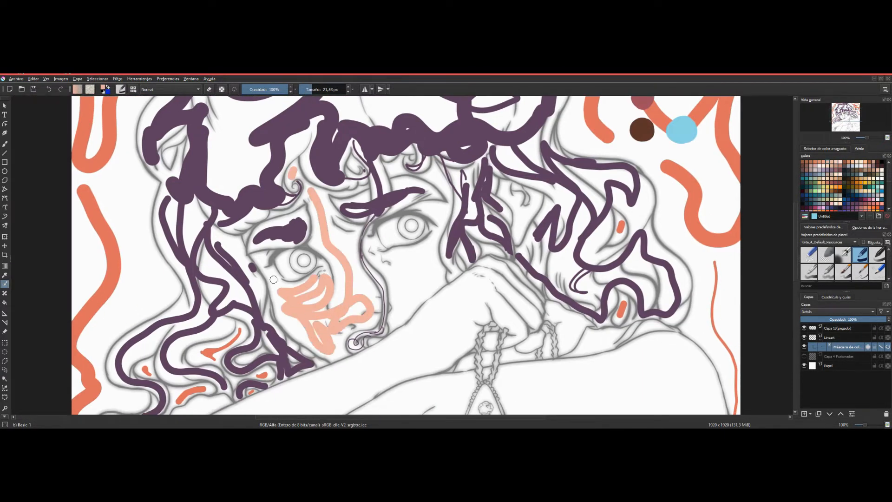
# Step: Paint peach strokes over the temple, both eye areas, the right cheek and the skin gaps above the right eyebrow
pyautogui.moveTo(271, 274); pyautogui.dragTo(274, 280)
pyautogui.moveTo(393, 257); pyautogui.dragTo(397, 310)
pyautogui.moveTo(426, 206); pyautogui.dragTo(441, 211)
pyautogui.moveTo(434, 174); pyautogui.dragTo(441, 183)
pyautogui.moveTo(391, 166); pyautogui.dragTo(398, 169)
pyautogui.moveTo(406, 251); pyautogui.dragTo(417, 282)
pyautogui.moveTo(264, 256); pyautogui.dragTo(329, 279)
# Step: Reduce the brush to 5.87 px and fill the small skin areas around the brows, nose and jaw in peach
pyautogui.click(307, 89)
pyautogui.moveTo(245, 238); pyautogui.dragTo(248, 234)
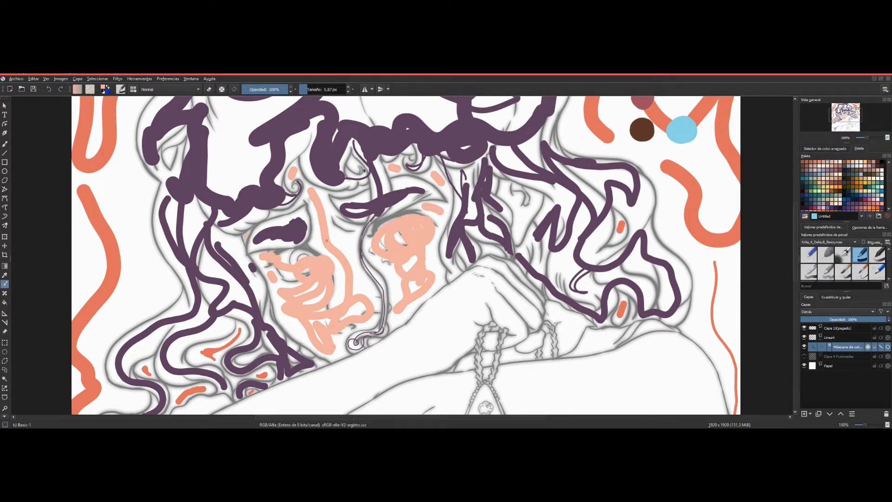
pyautogui.moveTo(342, 339); pyautogui.dragTo(336, 352)
pyautogui.moveTo(372, 343); pyautogui.dragTo(377, 340)
pyautogui.moveTo(353, 266); pyautogui.dragTo(364, 294)
pyautogui.moveTo(339, 221); pyautogui.dragTo(346, 255)
pyautogui.moveTo(316, 193); pyautogui.dragTo(361, 188)
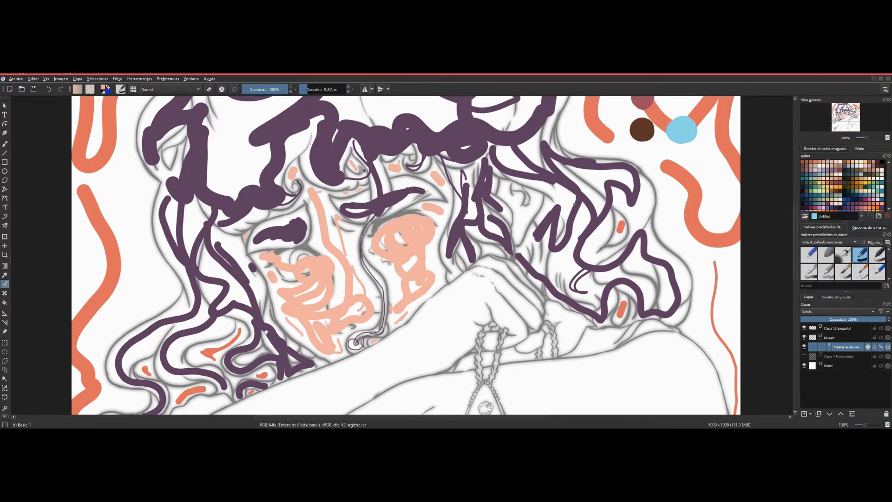
# Step: Paint fine peach strokes on the ear, fingers, hand and wrist
pyautogui.moveTo(526, 200); pyautogui.dragTo(517, 228)
pyautogui.moveTo(535, 201); pyautogui.dragTo(521, 227)
pyautogui.moveTo(531, 336); pyautogui.dragTo(530, 345)
pyautogui.moveTo(473, 282); pyautogui.dragTo(362, 371)
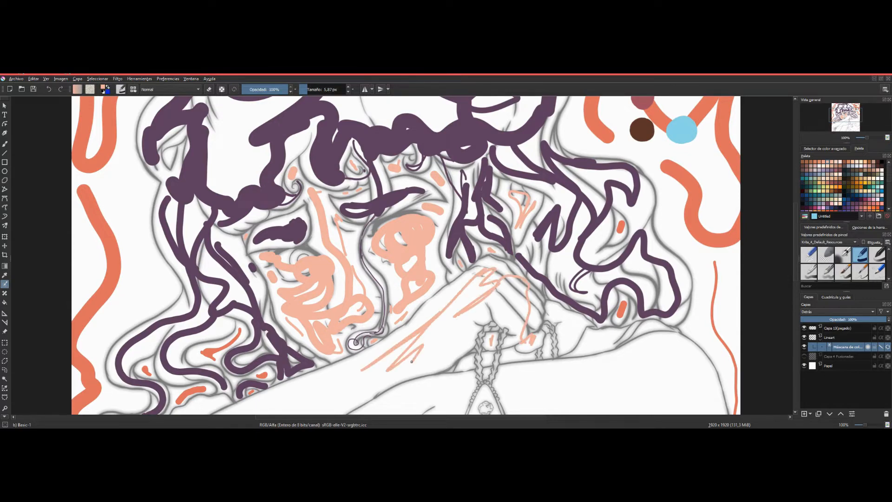
pyautogui.moveTo(419, 346); pyautogui.dragTo(455, 371)
# Step: Set the brush to 13.92 px and paint long peach strokes along both crossed forearms
pyautogui.moveTo(845, 115); pyautogui.dragTo(842, 121)
pyautogui.click(310, 89)
pyautogui.moveTo(501, 170); pyautogui.dragTo(313, 265)
pyautogui.moveTo(275, 291); pyautogui.dragTo(193, 357)
pyautogui.moveTo(281, 312); pyautogui.dragTo(427, 305)
pyautogui.moveTo(319, 335); pyautogui.dragTo(222, 372)
pyautogui.moveTo(380, 315)
pyautogui.mouseDown()
pyautogui.moveTo(452, 253)
pyautogui.moveTo(562, 197)
pyautogui.mouseUp()
pyautogui.moveTo(540, 279); pyautogui.dragTo(484, 305)
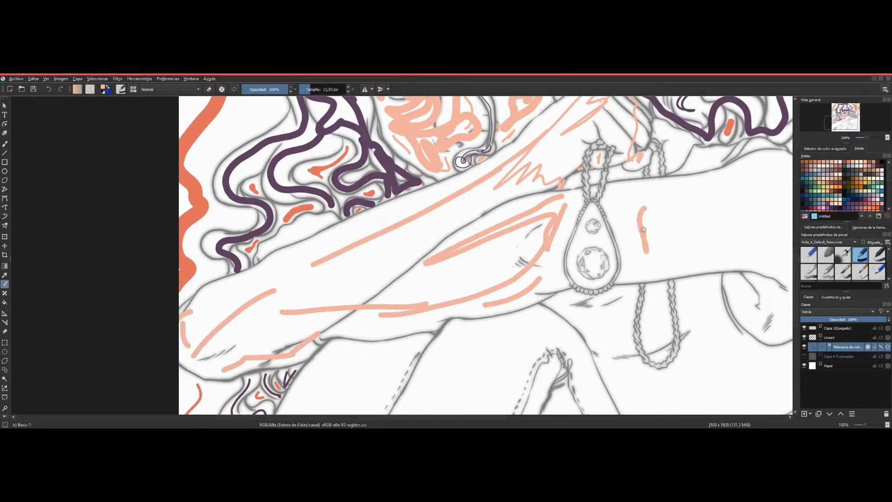
# Step: Paint peach strokes on the right-hand arm and elbow, and on the skin area above the left forearm
pyautogui.moveTo(842, 122); pyautogui.dragTo(853, 121)
pyautogui.moveTo(389, 255); pyautogui.dragTo(506, 197)
pyautogui.moveTo(499, 343)
pyautogui.mouseDown()
pyautogui.moveTo(547, 359)
pyautogui.moveTo(507, 283)
pyautogui.mouseUp()
pyautogui.moveTo(861, 122); pyautogui.dragTo(857, 123)
pyautogui.moveTo(142, 257); pyautogui.dragTo(209, 225)
pyautogui.moveTo(174, 251); pyautogui.dragTo(204, 229)
pyautogui.moveTo(261, 217); pyautogui.dragTo(321, 171)
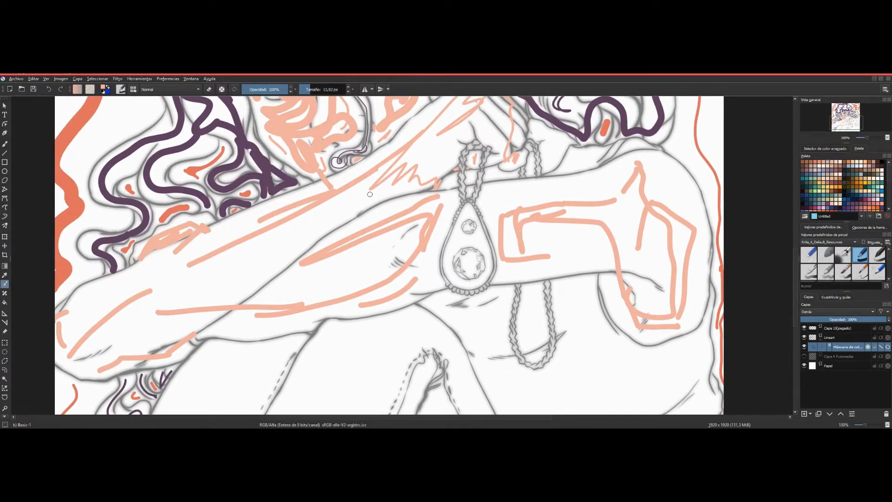
# Step: Pick the crimson colour and paint the shirt, including inside the necklace loop, at the shoulder and around the chain
pyautogui.moveTo(862, 120); pyautogui.dragTo(845, 129)
pyautogui.click(832, 203)
pyautogui.moveTo(408, 203)
pyautogui.mouseDown()
pyautogui.moveTo(623, 258)
pyautogui.moveTo(641, 241)
pyautogui.mouseUp()
pyautogui.moveTo(516, 203); pyautogui.dragTo(524, 239)
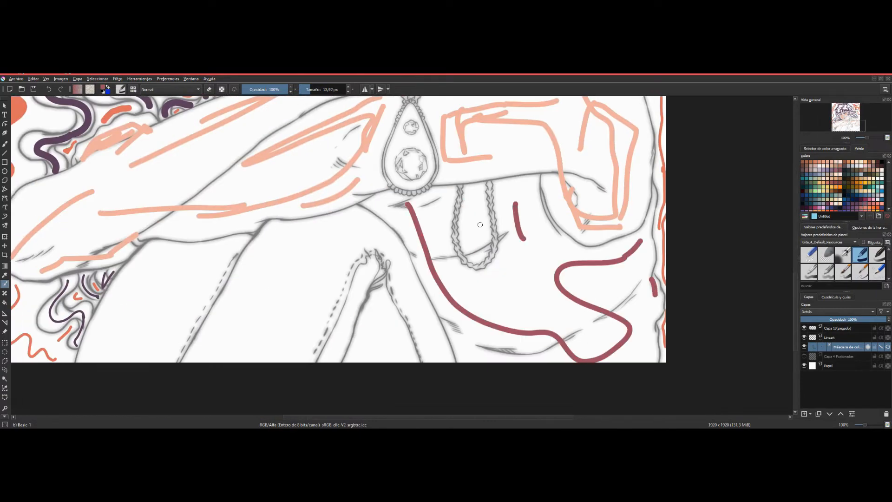
pyautogui.moveTo(475, 209); pyautogui.dragTo(482, 252)
pyautogui.moveTo(384, 201); pyautogui.dragTo(413, 223)
pyautogui.moveTo(846, 127); pyautogui.dragTo(850, 121)
pyautogui.moveTo(440, 220)
pyautogui.mouseDown()
pyautogui.moveTo(363, 226)
pyautogui.moveTo(340, 244)
pyautogui.mouseUp()
pyautogui.moveTo(303, 249); pyautogui.dragTo(310, 248)
# Step: Sample the dark brown swatch and paint rough strokes over the trousers on both knees
pyautogui.moveTo(855, 119)
pyautogui.mouseDown()
pyautogui.moveTo(851, 126)
pyautogui.moveTo(855, 112)
pyautogui.moveTo(844, 126)
pyautogui.mouseUp()
pyautogui.keyDown('ctrl'); pyautogui.click(410, 230); pyautogui.keyUp('ctrl')
pyautogui.moveTo(520, 318); pyautogui.dragTo(369, 276)
pyautogui.moveTo(357, 280); pyautogui.dragTo(278, 286)
pyautogui.moveTo(233, 369); pyautogui.dragTo(403, 304)
pyautogui.moveTo(447, 245); pyautogui.dragTo(510, 369)
pyautogui.moveTo(358, 244); pyautogui.dragTo(363, 242)
# Step: Sample the yellow swatch and paint the upper necklace chain and the pendant's frame with a small brush
pyautogui.keyDown('ctrl'); pyautogui.click(420, 185); pyautogui.keyUp('ctrl')
pyautogui.moveTo(844, 126)
pyautogui.mouseDown()
pyautogui.moveTo(857, 110)
pyautogui.moveTo(852, 121)
pyautogui.mouseUp()
pyautogui.click(306, 89)
pyautogui.moveTo(345, 185); pyautogui.dragTo(332, 238)
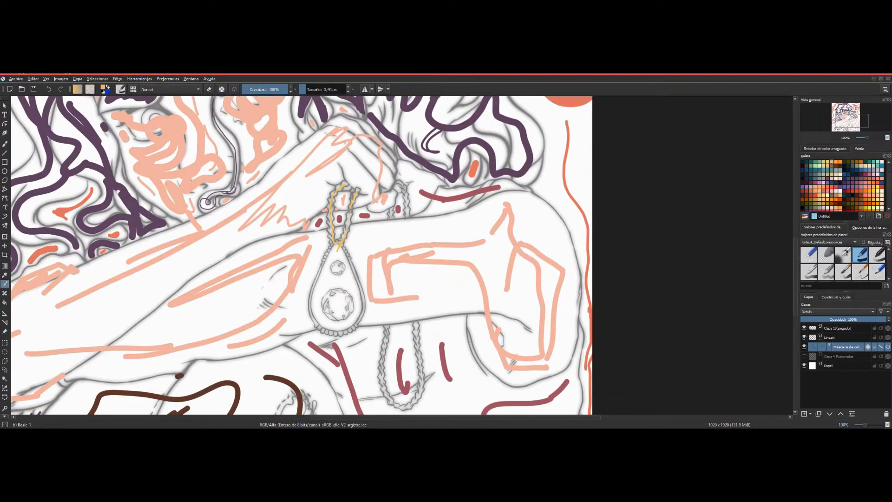
pyautogui.hotkey('ctrl', 'z')
pyautogui.click(310, 89)
pyautogui.moveTo(318, 321); pyautogui.dragTo(355, 325)
pyautogui.moveTo(359, 289); pyautogui.dragTo(359, 292)
# Step: Sample the light blue swatch and paint both pendant gems, enlarging the brush to 36.20 px for the larger one
pyautogui.moveTo(852, 121)
pyautogui.mouseDown()
pyautogui.moveTo(854, 113)
pyautogui.moveTo(851, 122)
pyautogui.mouseUp()
pyautogui.keyDown('ctrl'); pyautogui.click(484, 213); pyautogui.keyUp('ctrl')
pyautogui.moveTo(376, 225); pyautogui.dragTo(378, 229)
pyautogui.click(314, 89)
pyautogui.moveTo(376, 269); pyautogui.dragTo(371, 261)
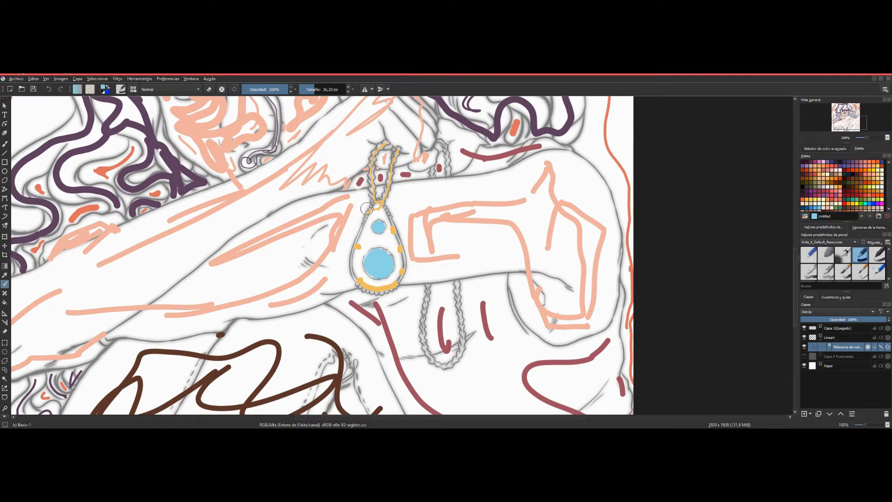
# Step: Sample the pendant's yellow and paint the lower necklace chain with the brush size reduced to 2.47 px
pyautogui.keyDown('ctrl'); pyautogui.click(393, 229); pyautogui.keyUp('ctrl')
pyautogui.click(308, 89)
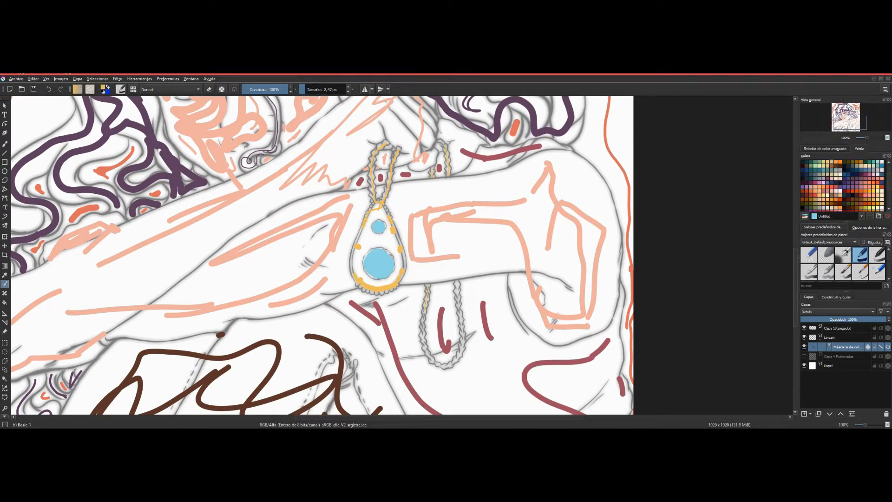
pyautogui.scroll(-1, 851, 124)
# Step: Hide the pasted layer holding the colour swatches above the lineart
pyautogui.moveTo(850, 125)
pyautogui.mouseDown()
pyautogui.moveTo(844, 131)
pyautogui.moveTo(847, 114)
pyautogui.mouseUp()
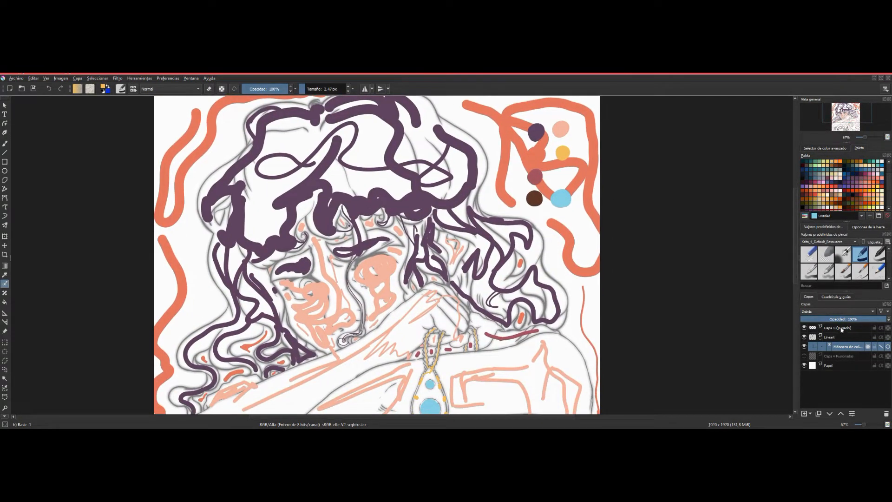
pyautogui.click(843, 329)
pyautogui.click(804, 327)
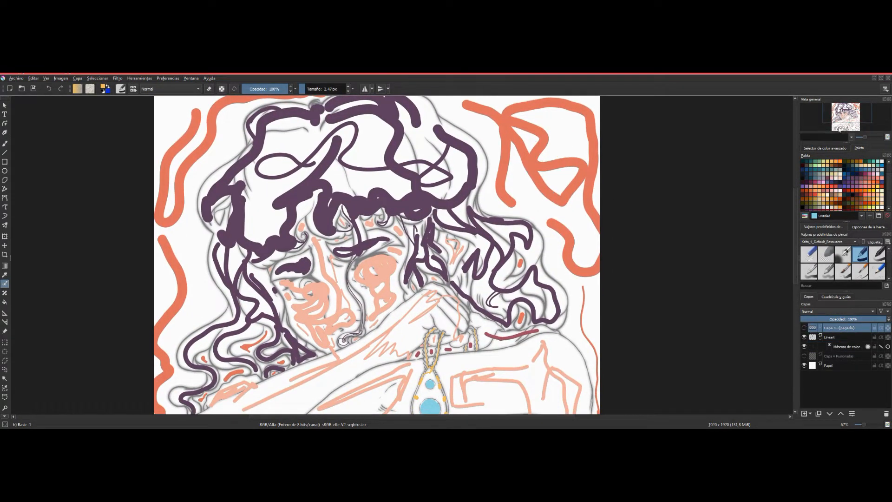
pyautogui.moveTo(863, 138); pyautogui.dragTo(856, 123)
pyautogui.click(852, 137)
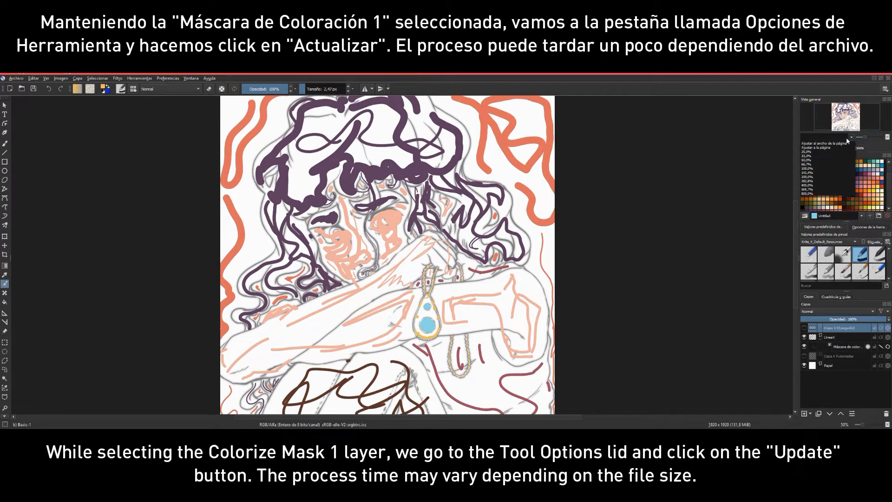
pyautogui.click(837, 138)
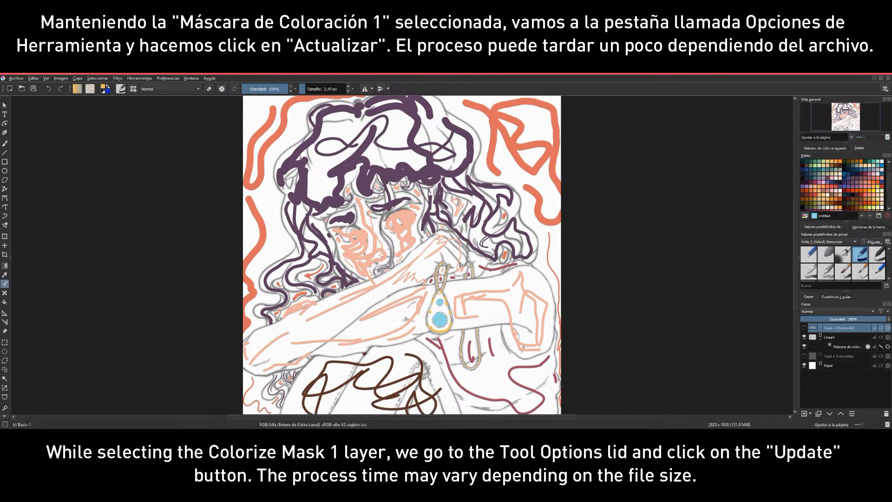
# Step: Select the colorize mask and update it to generate the flat colour fill from the key strokes
pyautogui.click(844, 347)
pyautogui.click(846, 328)
pyautogui.click(846, 348)
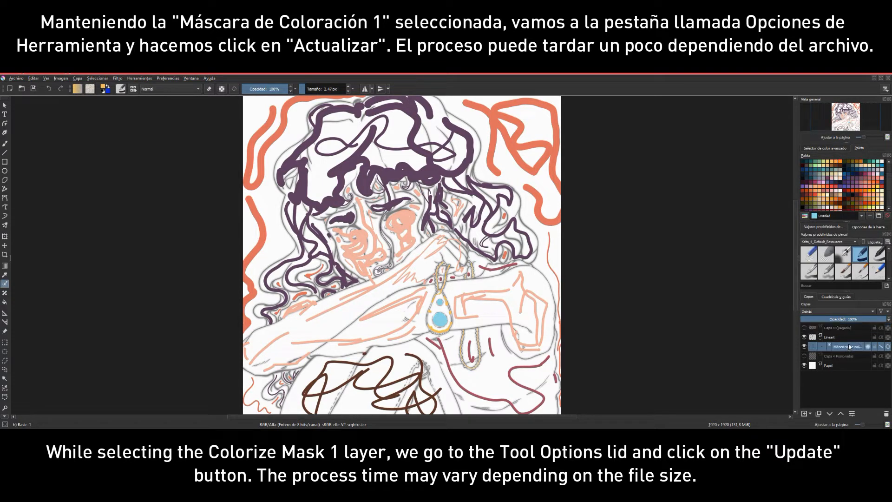
pyautogui.click(805, 347)
pyautogui.click(805, 347)
pyautogui.click(805, 347)
pyautogui.click(805, 347)
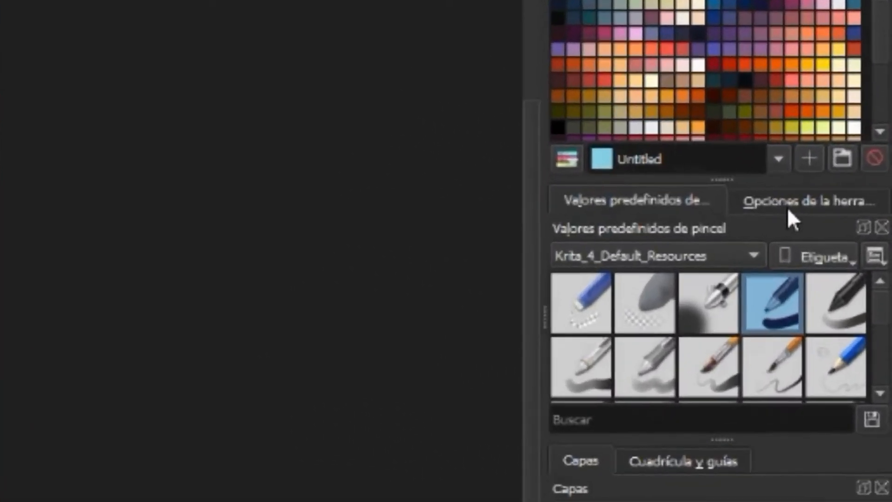
pyautogui.click(789, 205)
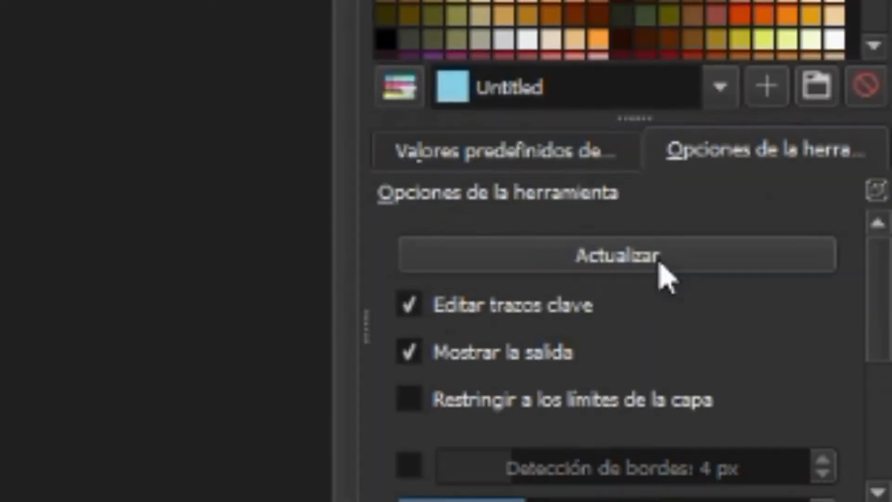
pyautogui.click(521, 303)
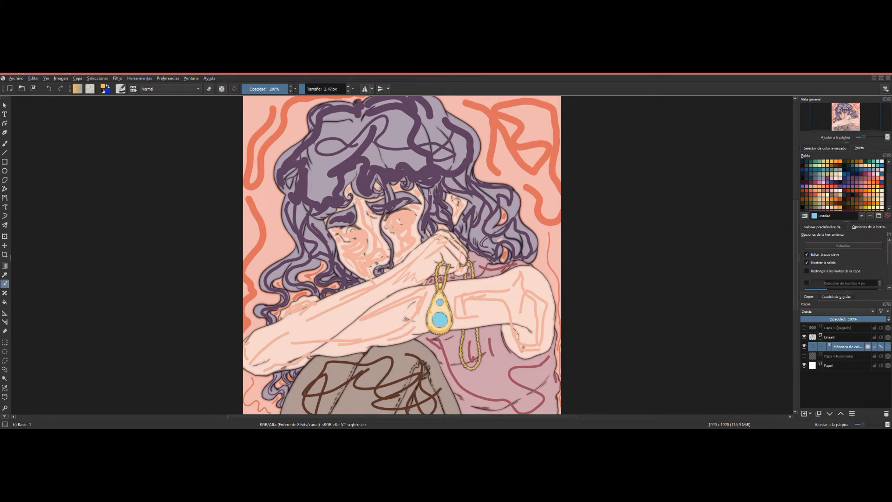
# Step: Turn off key stroke editing on the colorize mask and check the flat colours around the face, hair, hand and necklace
pyautogui.click(883, 347)
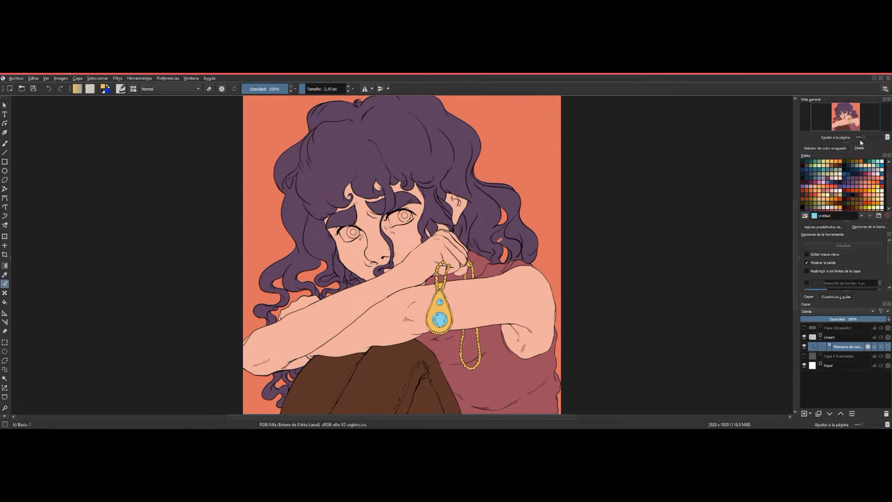
pyautogui.moveTo(866, 137); pyautogui.dragTo(851, 118)
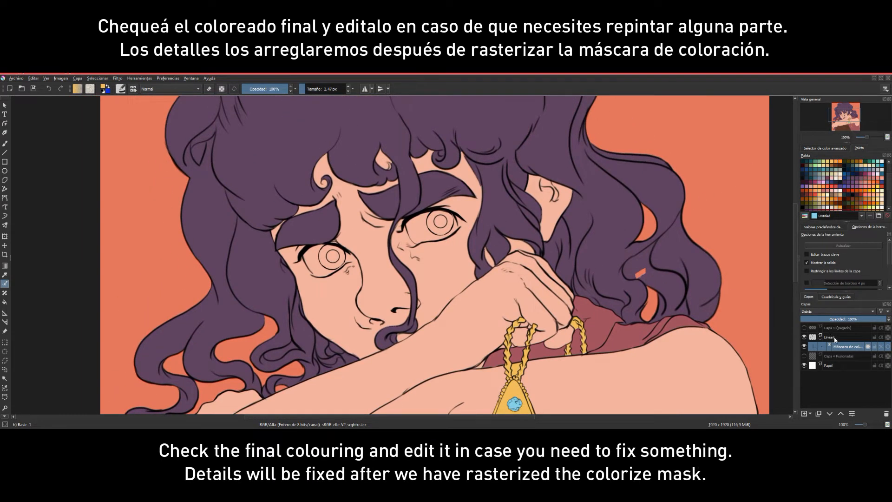
pyautogui.moveTo(865, 136); pyautogui.dragTo(849, 116)
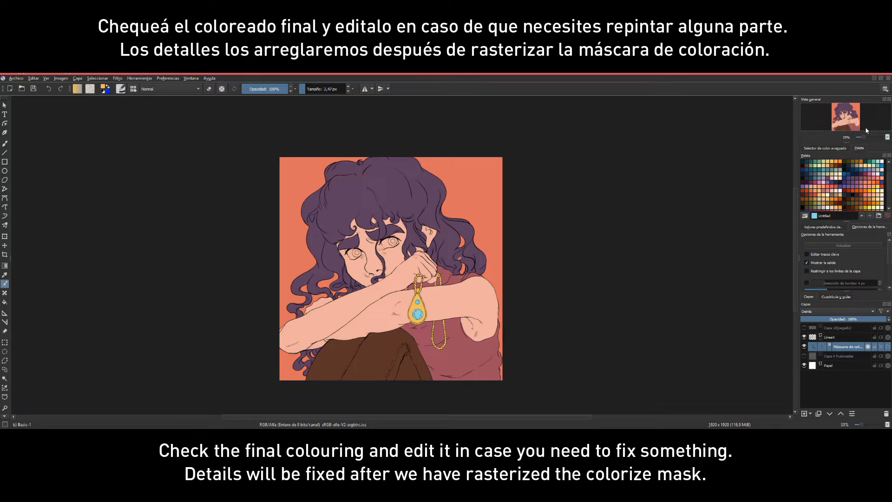
pyautogui.moveTo(865, 138); pyautogui.dragTo(870, 137)
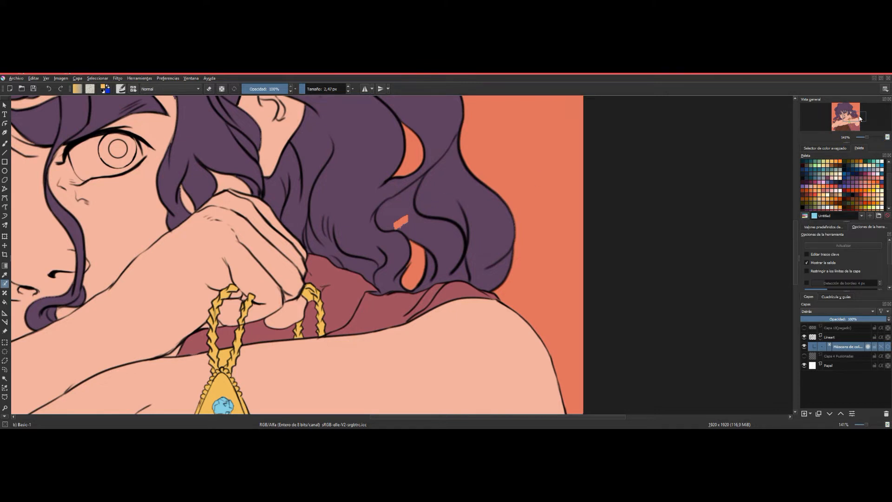
pyautogui.moveTo(860, 121); pyautogui.dragTo(850, 118)
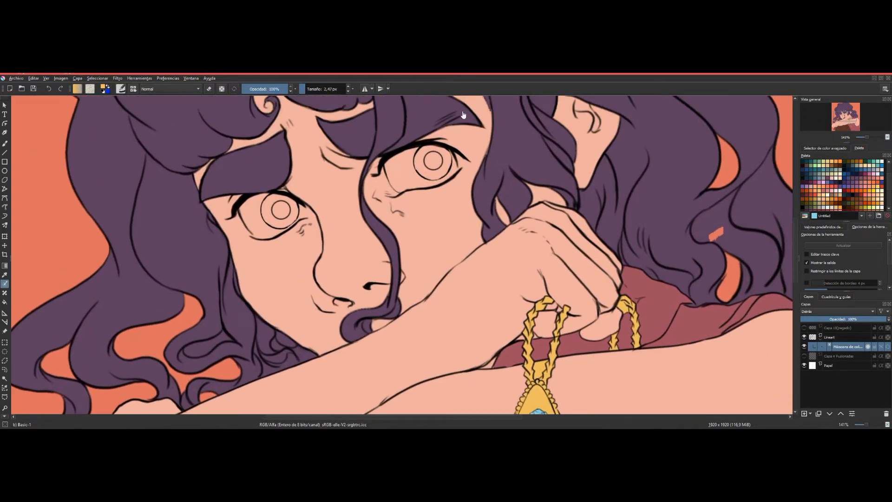
pyautogui.moveTo(849, 119)
pyautogui.mouseDown()
pyautogui.moveTo(848, 134)
pyautogui.moveTo(850, 119)
pyautogui.mouseUp()
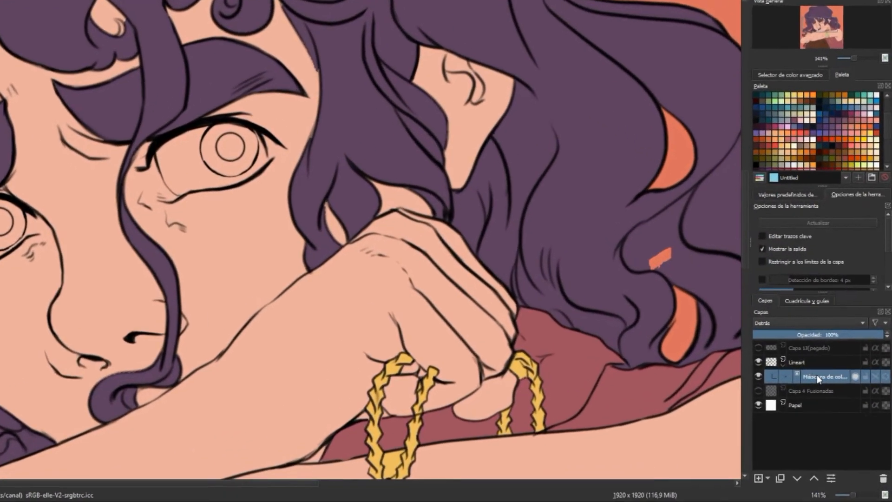
# Step: Convert the colorize mask to a paint layer and toggle its visibility to check the result
pyautogui.rightClick(844, 347)
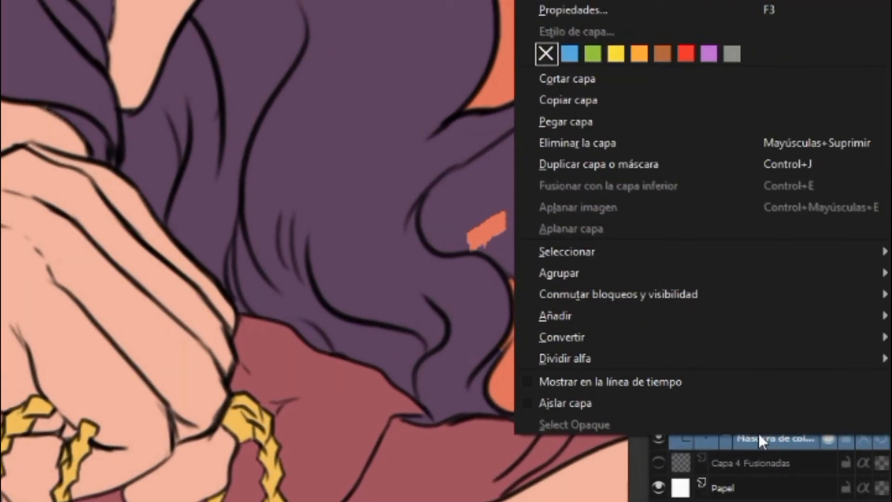
pyautogui.moveTo(618, 334)
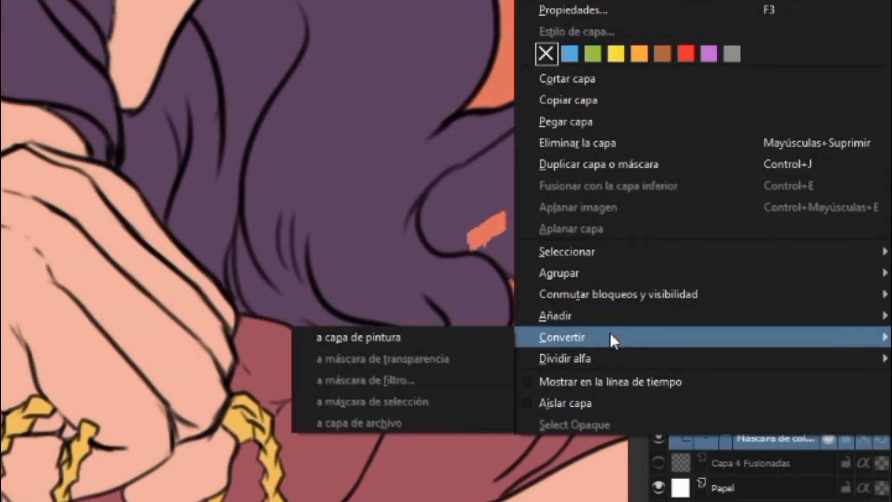
pyautogui.click(472, 337)
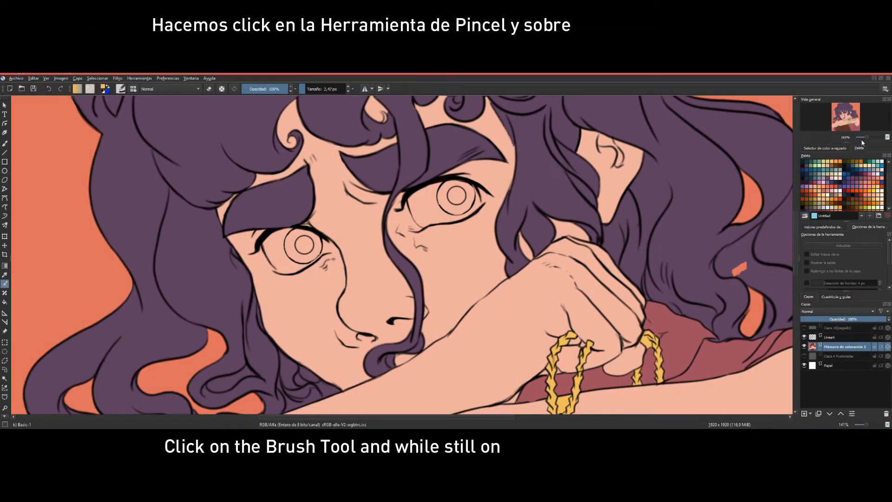
pyautogui.moveTo(867, 137); pyautogui.dragTo(865, 137)
pyautogui.click(805, 347)
pyautogui.click(805, 346)
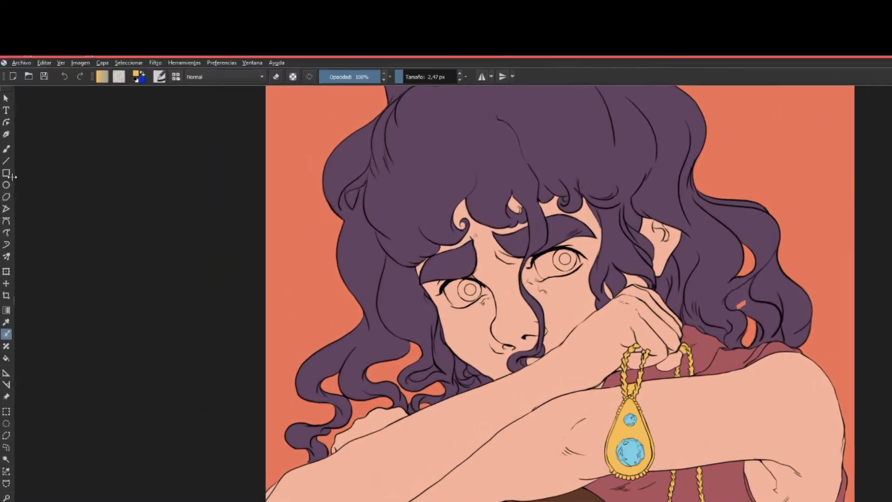
# Step: Switch to the Brush tool and choose the Pencil-2 Copiar preset from the My Favorites tag
pyautogui.click(5, 143)
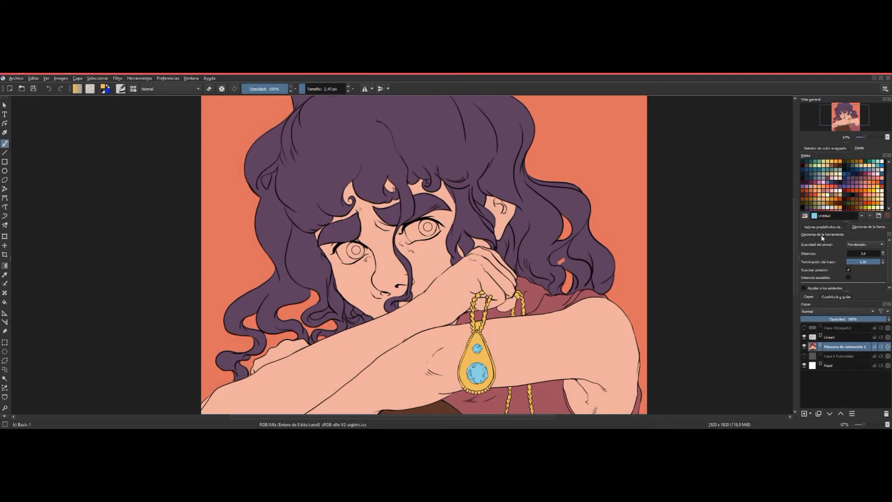
pyautogui.click(826, 227)
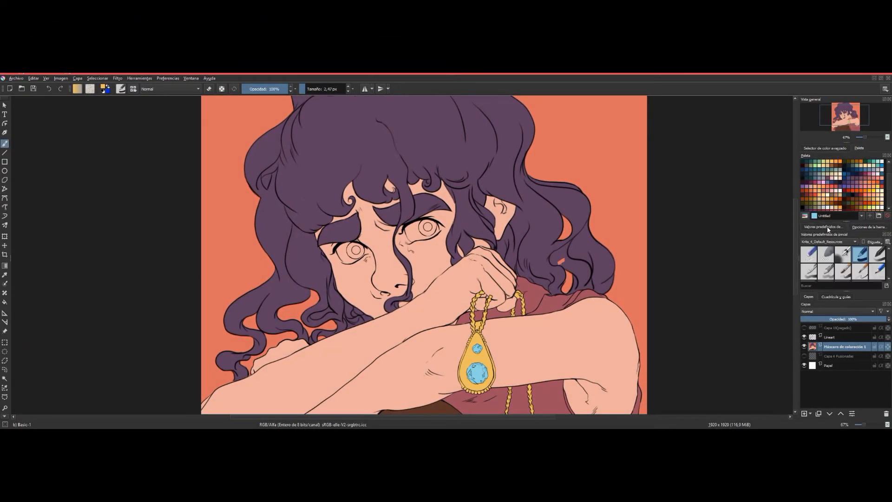
pyautogui.click(837, 241)
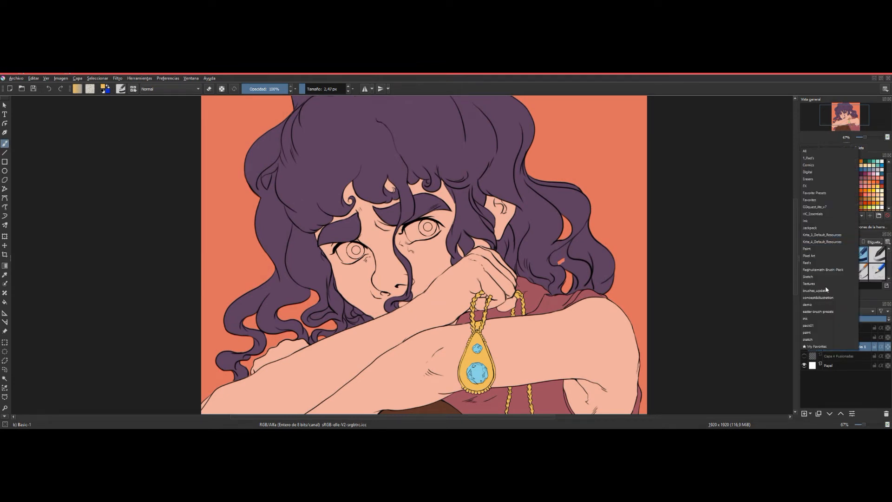
pyautogui.click(827, 348)
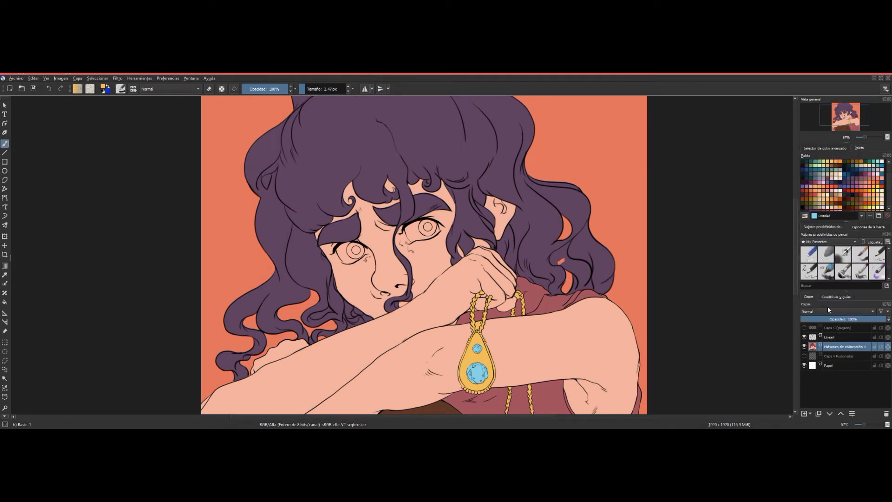
pyautogui.click(809, 270)
# Step: Sample the hair's purple and paint over the stray orange patch in the curls and the ragged hair edge beside the forehead
pyautogui.moveTo(866, 138)
pyautogui.mouseDown()
pyautogui.moveTo(844, 117)
pyautogui.moveTo(854, 115)
pyautogui.mouseUp()
pyautogui.keyDown('ctrl'); pyautogui.click(516, 239); pyautogui.keyUp('ctrl')
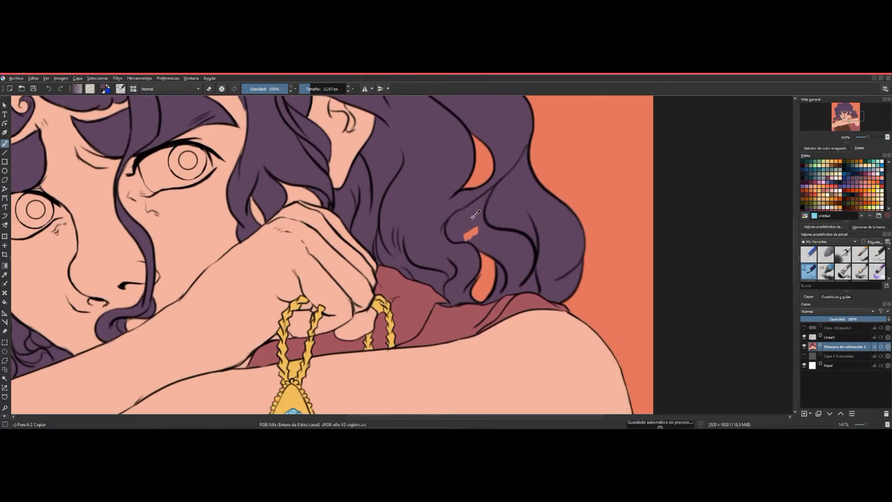
pyautogui.moveTo(477, 229); pyautogui.dragTo(468, 239)
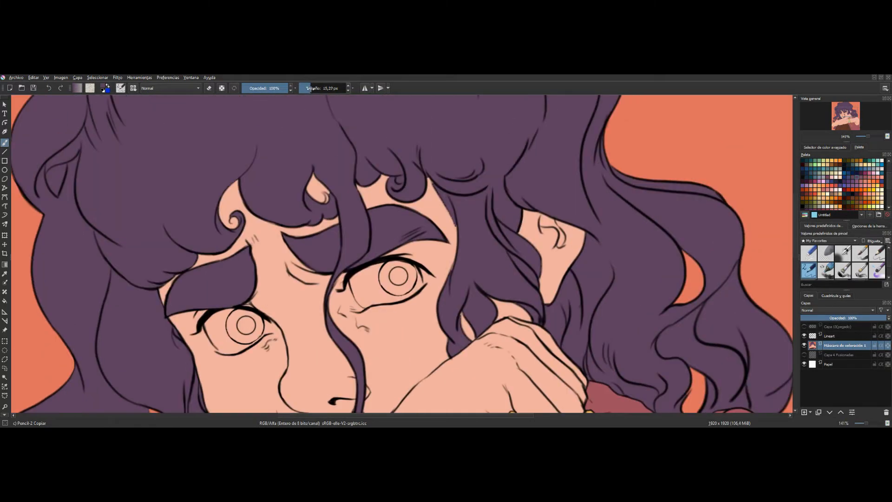
pyautogui.press('/')
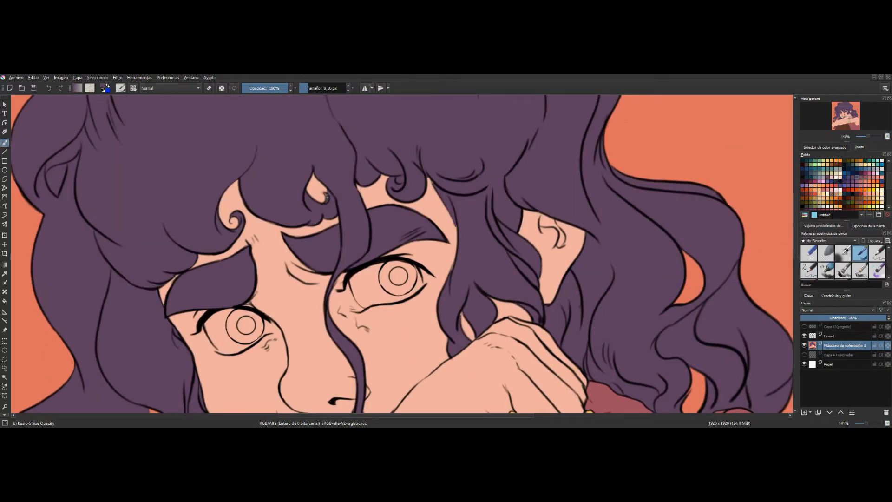
pyautogui.moveTo(432, 181); pyautogui.dragTo(458, 244)
# Step: Paint the whites of both eyes in cream on the converted colour layer
pyautogui.moveTo(850, 116); pyautogui.dragTo(840, 128)
pyautogui.keyDown('ctrl'); pyautogui.click(284, 238); pyautogui.keyUp('ctrl')
pyautogui.moveTo(295, 242); pyautogui.dragTo(302, 250)
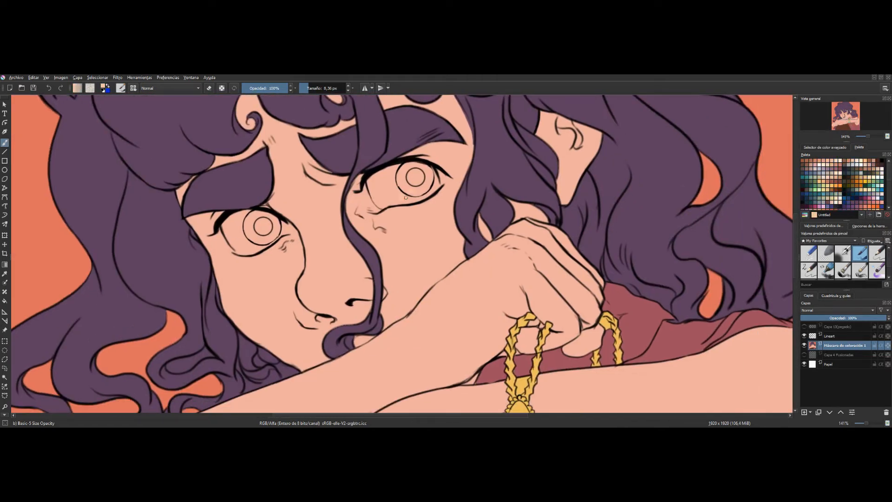
pyautogui.moveTo(396, 199)
pyautogui.mouseDown()
pyautogui.moveTo(425, 195)
pyautogui.moveTo(438, 171)
pyautogui.mouseUp()
pyautogui.moveTo(370, 182); pyautogui.dragTo(372, 197)
pyautogui.moveTo(427, 172)
pyautogui.mouseDown()
pyautogui.moveTo(379, 191)
pyautogui.moveTo(381, 183)
pyautogui.moveTo(416, 180)
pyautogui.moveTo(381, 205)
pyautogui.mouseUp()
pyautogui.moveTo(279, 223); pyautogui.dragTo(395, 200)
pyautogui.moveTo(345, 200)
pyautogui.mouseDown()
pyautogui.moveTo(398, 206)
pyautogui.moveTo(358, 226)
pyautogui.moveTo(383, 199)
pyautogui.moveTo(361, 228)
pyautogui.mouseUp()
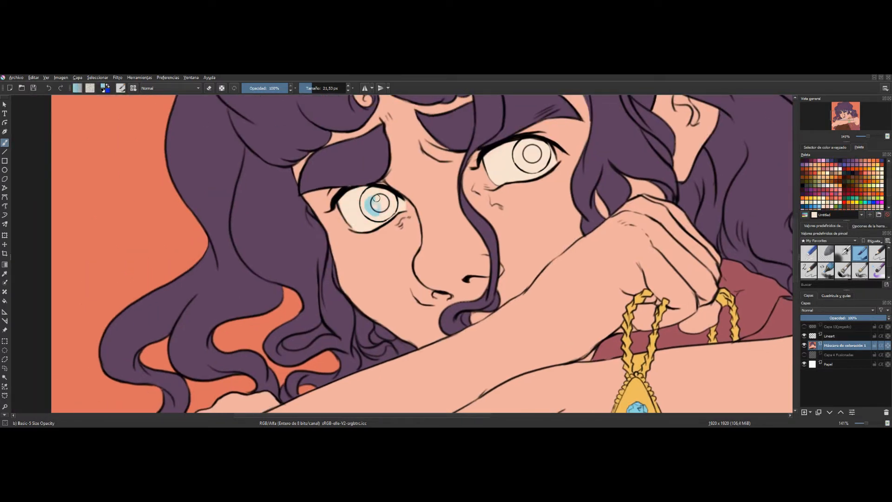
# Step: Paint both irises light blue and both pupils near-black with a 21.53 px brush
pyautogui.moveTo(368, 216); pyautogui.dragTo(394, 208)
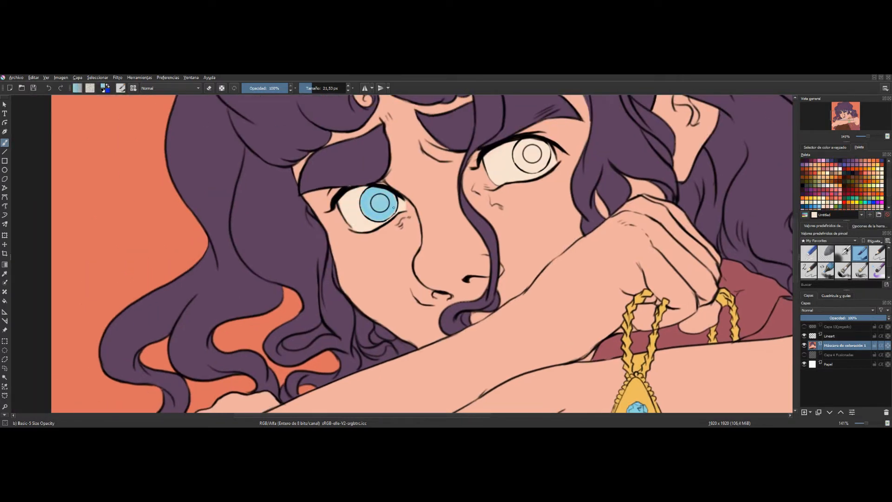
pyautogui.moveTo(523, 147)
pyautogui.mouseDown()
pyautogui.moveTo(532, 163)
pyautogui.moveTo(544, 160)
pyautogui.moveTo(518, 158)
pyautogui.moveTo(533, 154)
pyautogui.mouseUp()
pyautogui.keyDown('ctrl'); pyautogui.click(533, 153); pyautogui.keyUp('ctrl')
pyautogui.moveTo(379, 203); pyautogui.dragTo(384, 203)
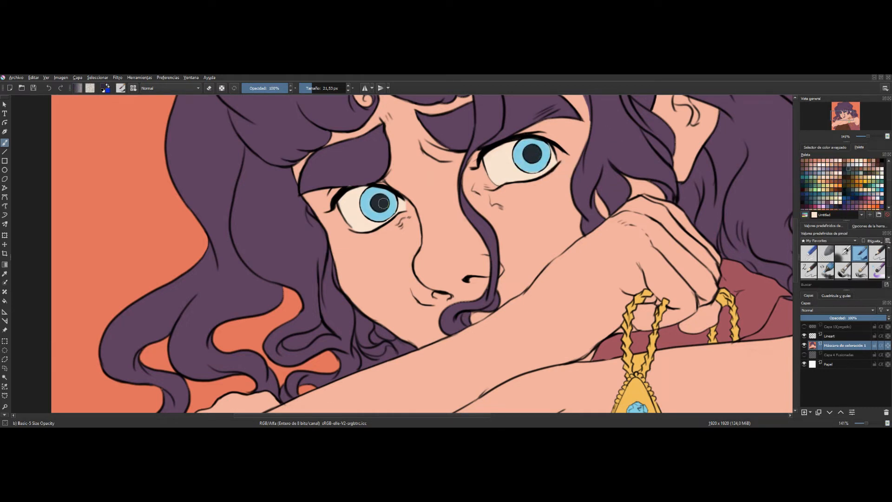
# Step: Hide the Lineart layer, select the skin areas by colour on the flat colour layer and delete their fill
pyautogui.press('2')
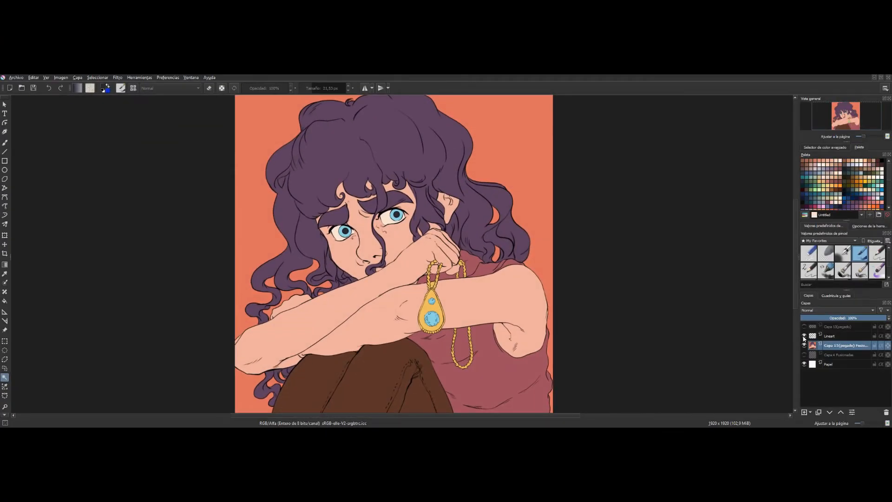
pyautogui.click(804, 337)
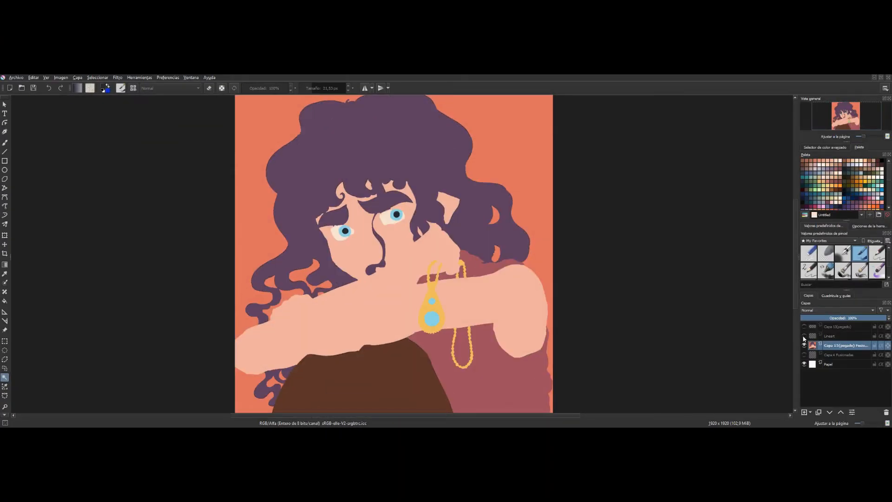
pyautogui.click(804, 336)
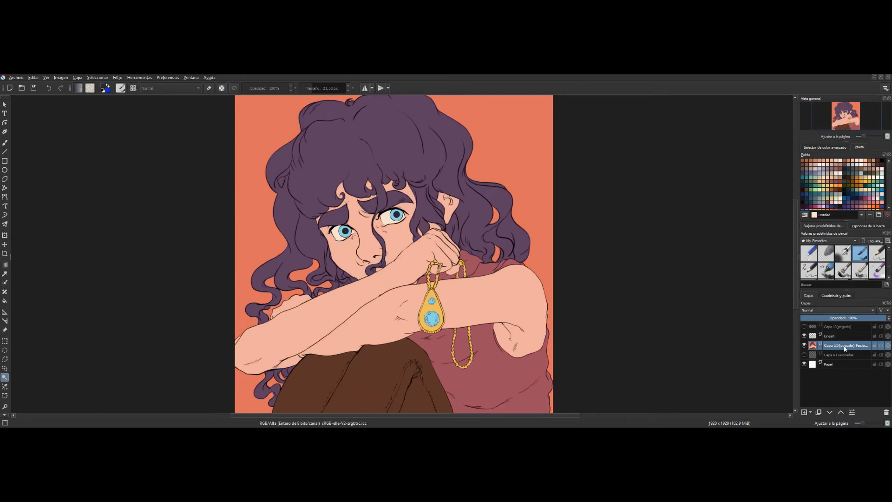
pyautogui.click(804, 335)
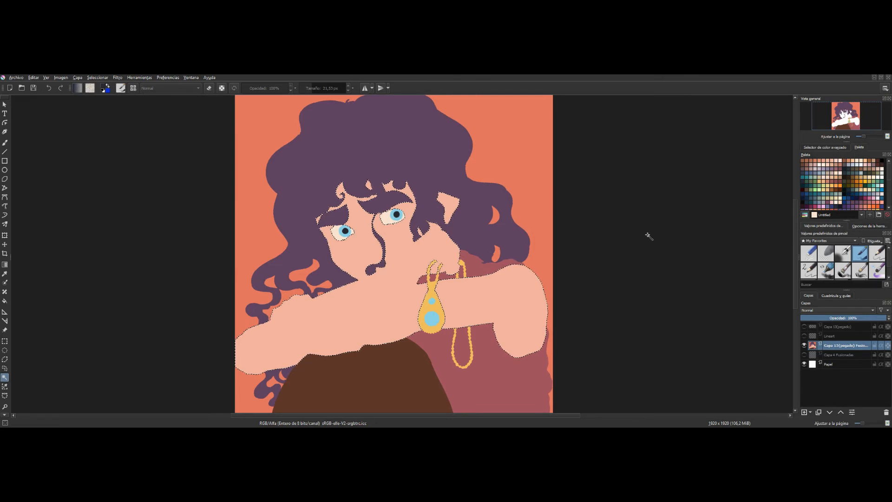
pyautogui.press('Delete')
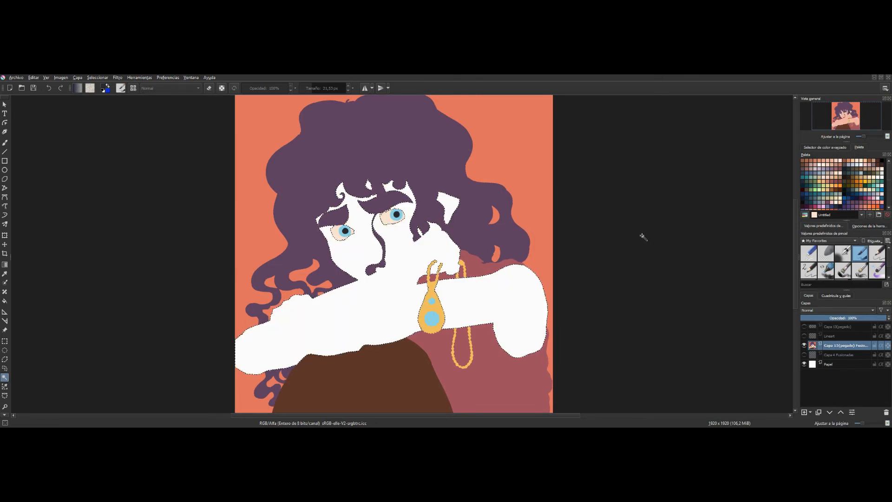
# Step: Paste the removed skin areas onto their own layer and reactivate the flat colour layer
pyautogui.hotkey('ctrl', 'v')
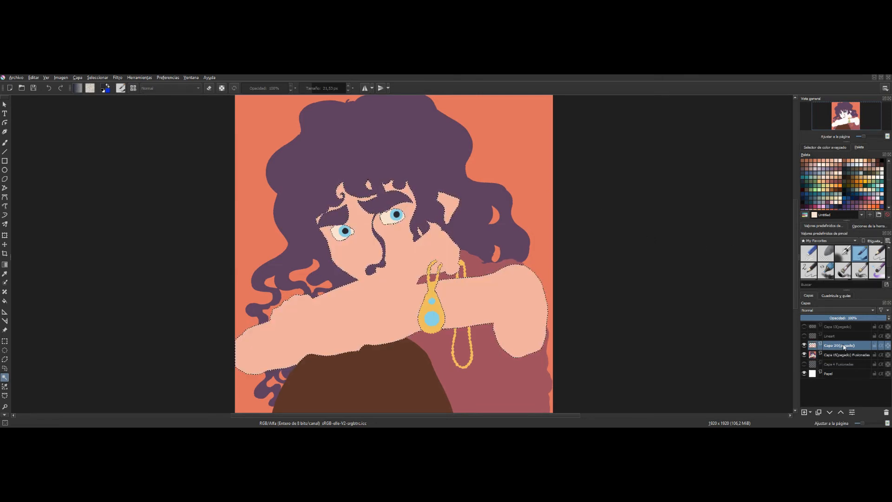
pyautogui.moveTo(843, 348)
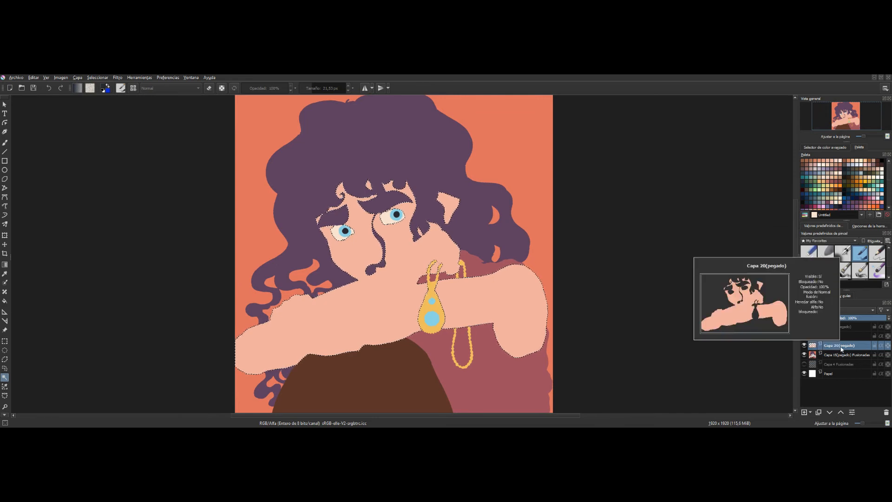
pyautogui.click(843, 355)
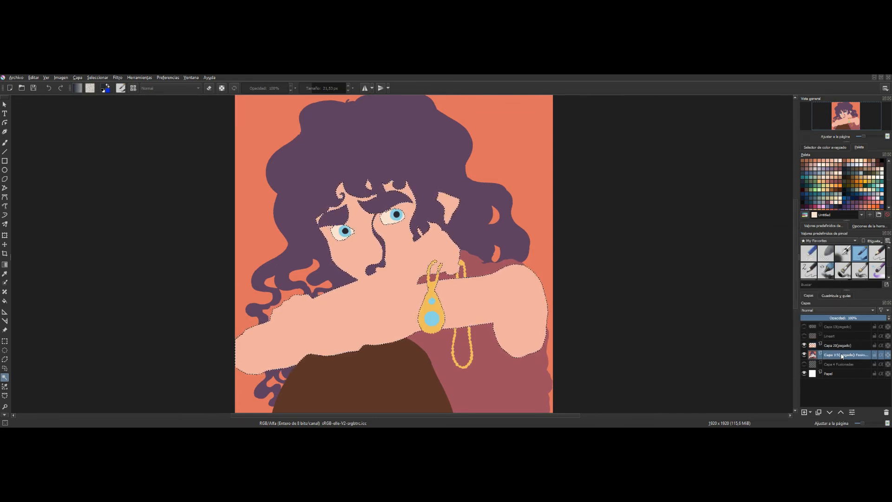
# Step: Select the purple hair by colour on the flat colour layer and move it to its own pasted layer
pyautogui.click(745, 346)
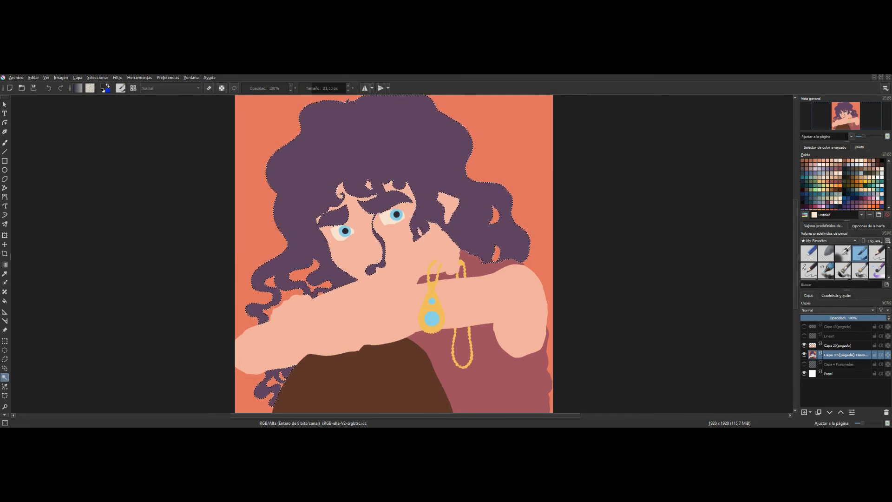
pyautogui.moveTo(852, 114); pyautogui.dragTo(852, 115)
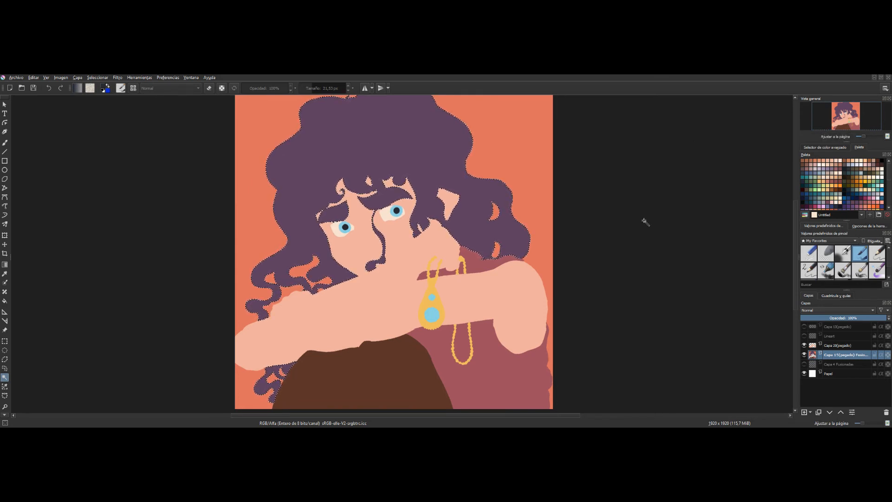
pyautogui.press('Delete')
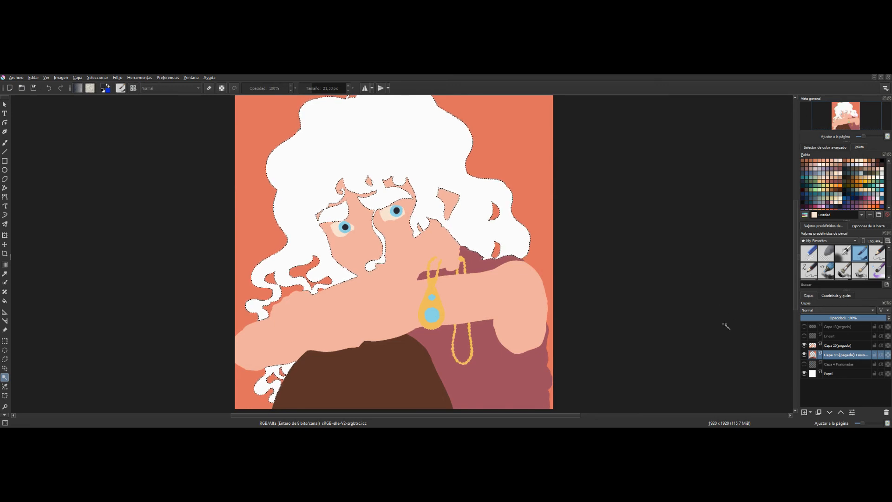
pyautogui.hotkey('ctrl', 'v')
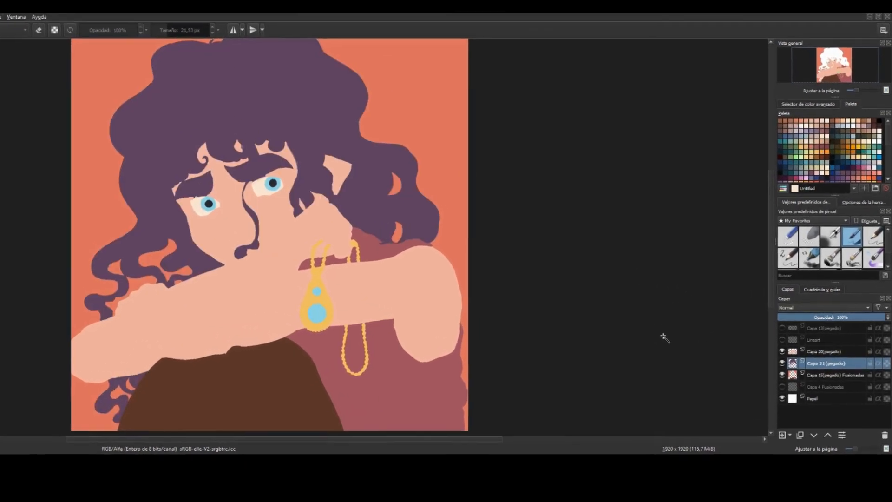
pyautogui.moveTo(796, 363)
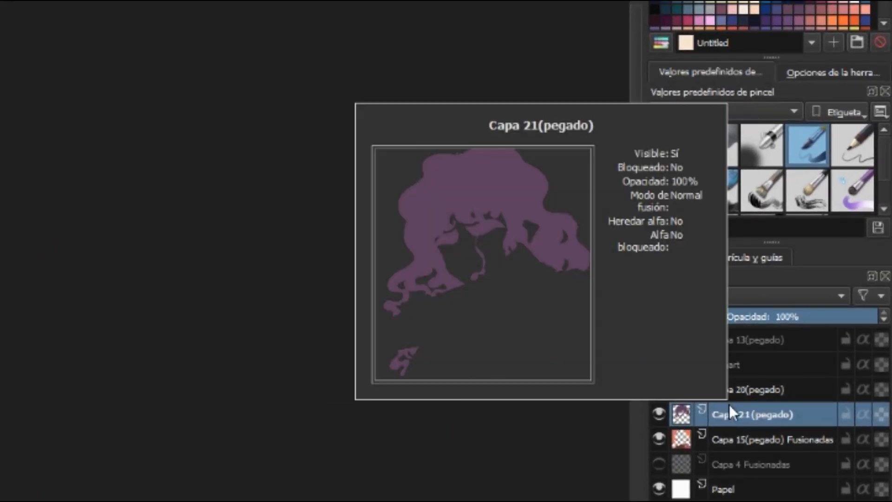
# Step: Cut the dark red shirt from the flat colour layer and paste it onto a new layer
pyautogui.click(730, 439)
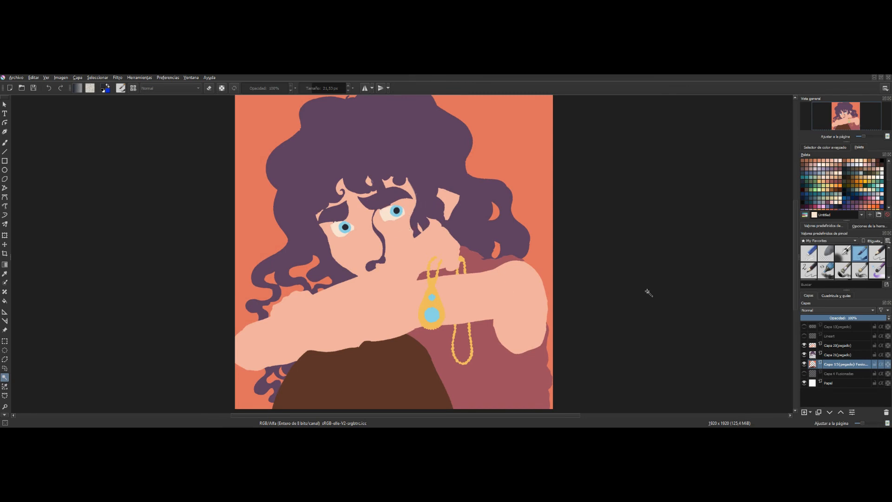
pyautogui.click(535, 274)
pyautogui.hotkey('ctrl', 'x')
pyautogui.hotkey('ctrl', 'v')
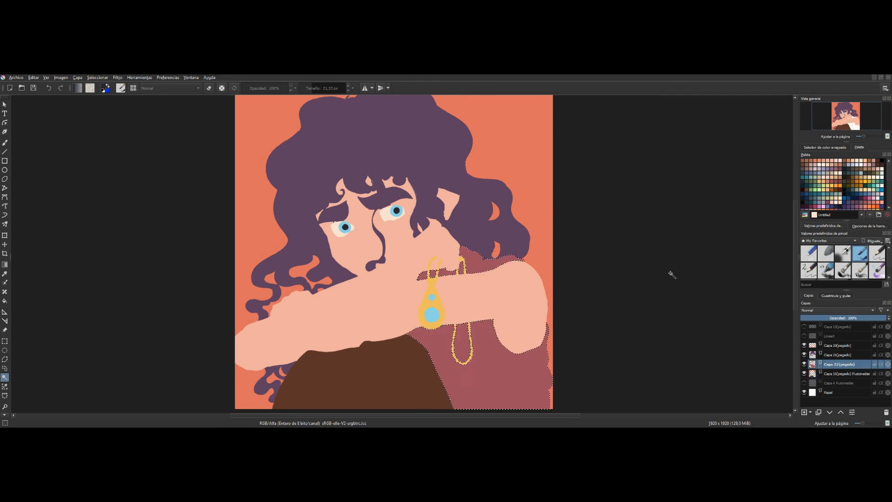
# Step: Check the separated hair and shirt layers, then cut the brown trousers from the flat colour layer and paste them onto a new layer
pyautogui.click(845, 374)
pyautogui.click(805, 364)
pyautogui.click(805, 356)
pyautogui.click(804, 355)
pyautogui.click(805, 364)
pyautogui.click(363, 383)
pyautogui.hotkey('ctrl', 'x')
pyautogui.hotkey('ctrl', 'v')
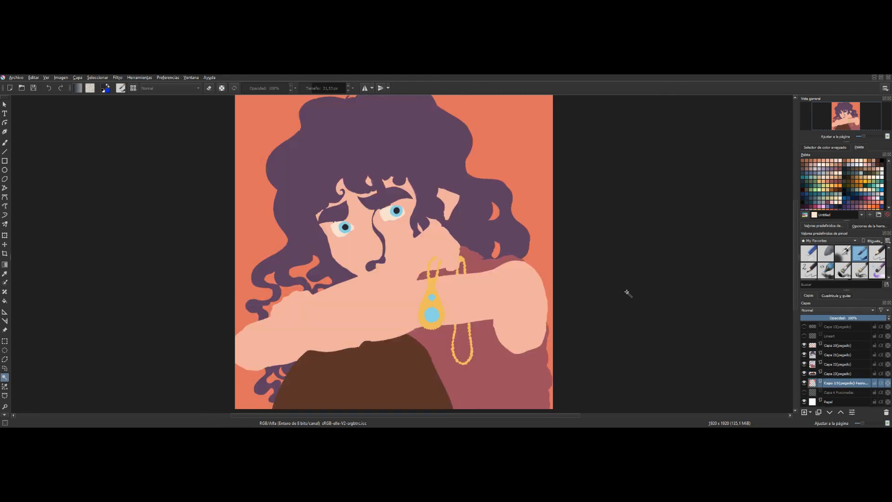
# Step: Select the orange background, including the gaps between the curls, on the flat colour layer and move it to its own layer
pyautogui.click(291, 293)
pyautogui.click(271, 380)
pyautogui.click(246, 390)
pyautogui.click(521, 139)
pyautogui.click(495, 212)
pyautogui.hotkey('ctrl', 'x')
pyautogui.hotkey('ctrl', 'v')
# Step: Select the gold pendant and both parts of its chain on the flat colour layer and move them to their own layer
pyautogui.click(847, 392)
pyautogui.click(805, 393)
pyautogui.click(805, 393)
pyautogui.click(432, 279)
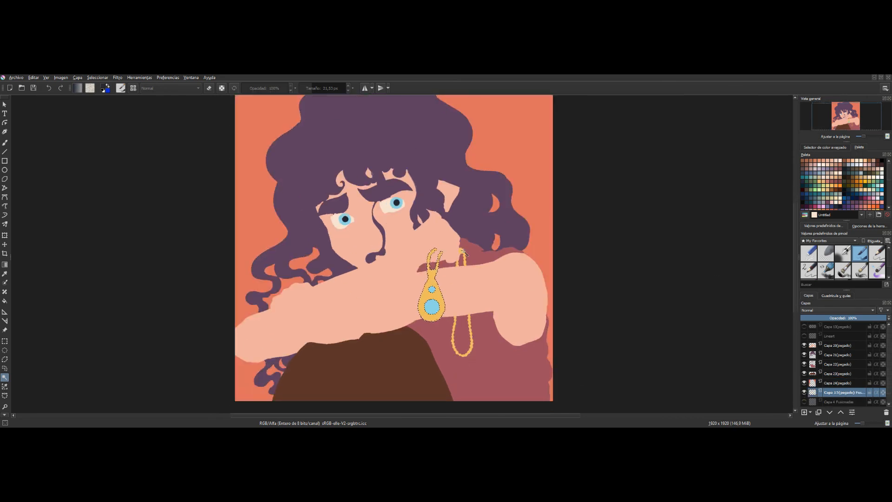
pyautogui.keyDown('shift'); pyautogui.click(462, 252); pyautogui.keyUp('shift')
pyautogui.keyDown('shift'); pyautogui.click(471, 346); pyautogui.keyUp('shift')
pyautogui.hotkey('ctrl', 'x')
pyautogui.hotkey('ctrl', 'v')
# Step: Select both blue gems of the pendant on the flat colour layer and move them to their own layer
pyautogui.click(840, 403)
pyautogui.click(432, 306)
pyautogui.keyDown('shift'); pyautogui.click(432, 289); pyautogui.keyUp('shift')
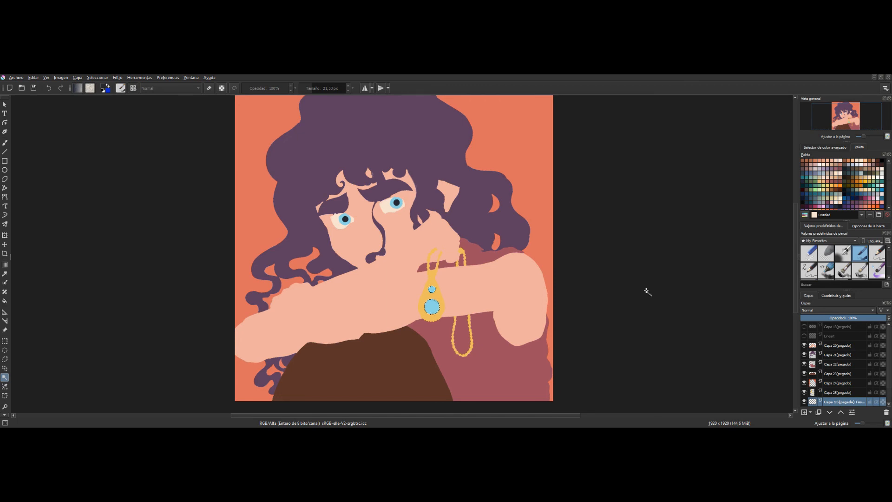
pyautogui.hotkey('ctrl', 'x')
pyautogui.hotkey('ctrl', 'v')
# Step: Check what remains on the flat colour layer by toggling its visibility, and show the Lineart layer
pyautogui.scroll(-1, 841, 384)
pyautogui.click(841, 384)
pyautogui.click(804, 384)
pyautogui.click(804, 383)
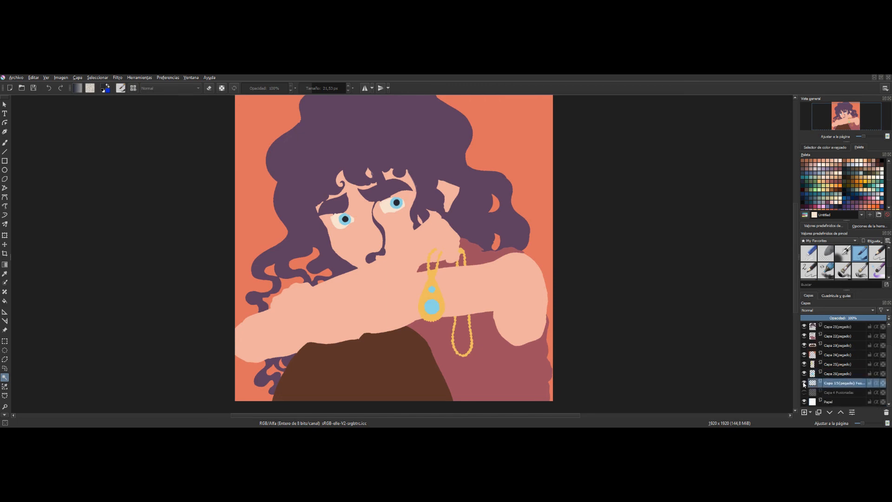
pyautogui.scroll(1, 845, 350)
pyautogui.click(804, 336)
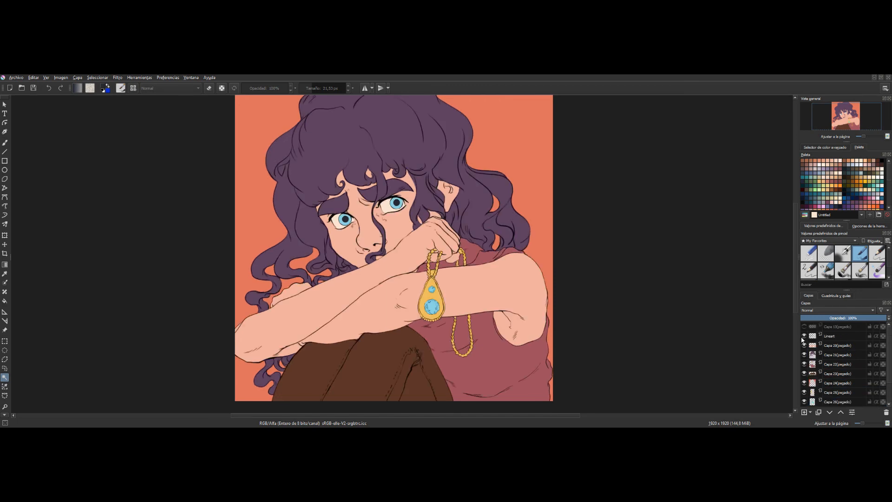
# Step: Toggle the visibility of the hair and orange background layers to check that each colour area is separate
pyautogui.click(803, 354)
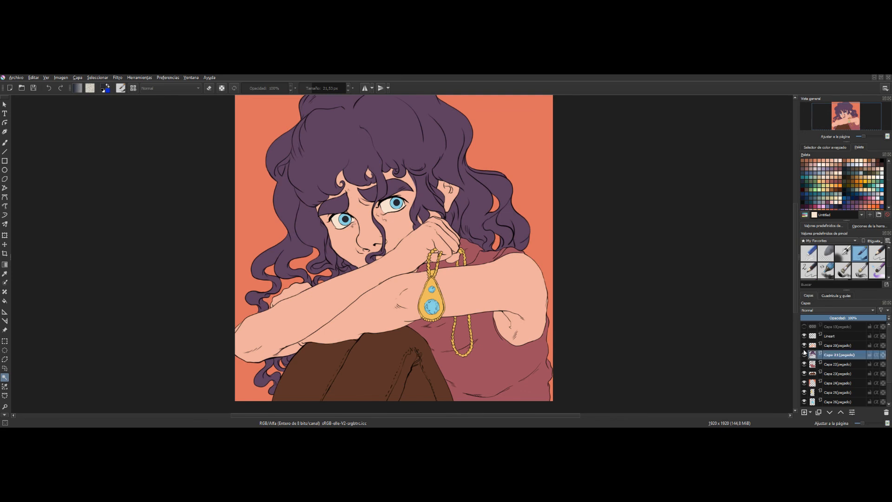
pyautogui.click(804, 354)
pyautogui.click(804, 355)
pyautogui.click(804, 354)
pyautogui.click(804, 355)
pyautogui.click(805, 382)
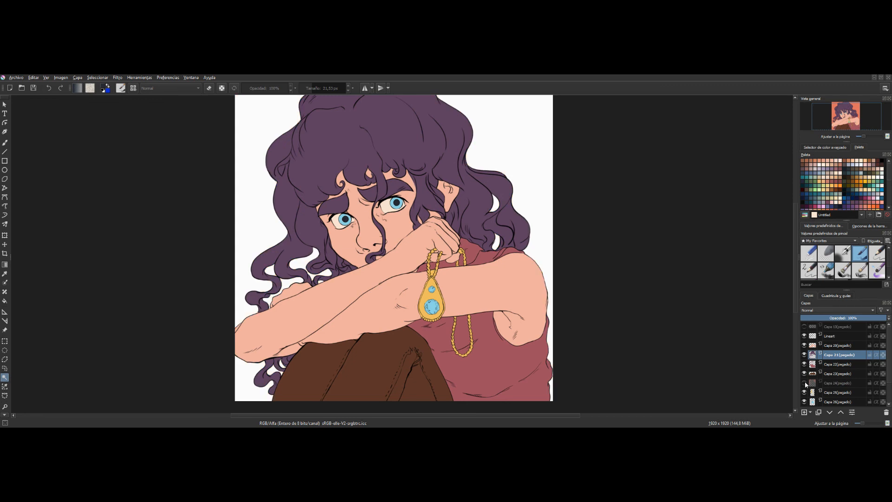
pyautogui.click(805, 382)
pyautogui.click(804, 382)
pyautogui.click(804, 382)
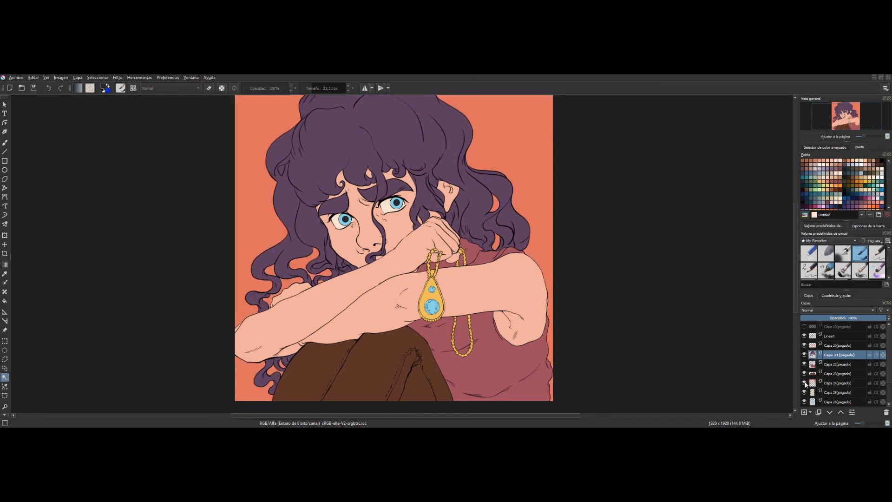
pyautogui.moveTo(835, 338)
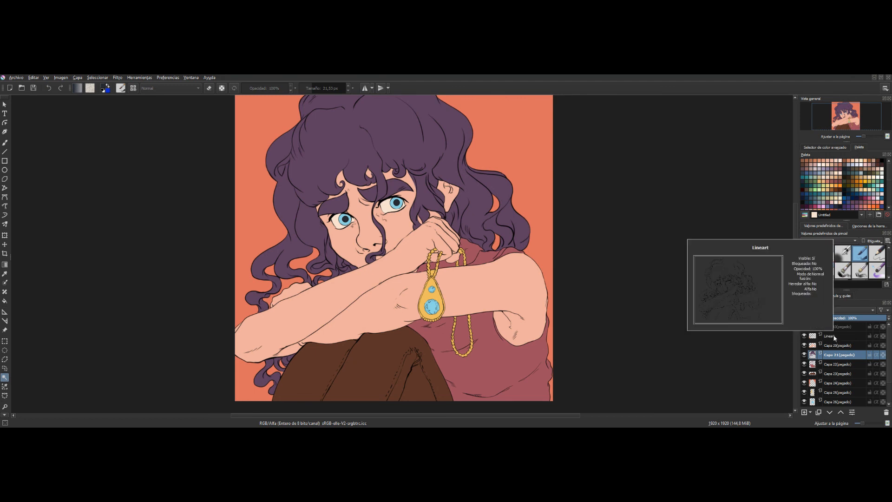